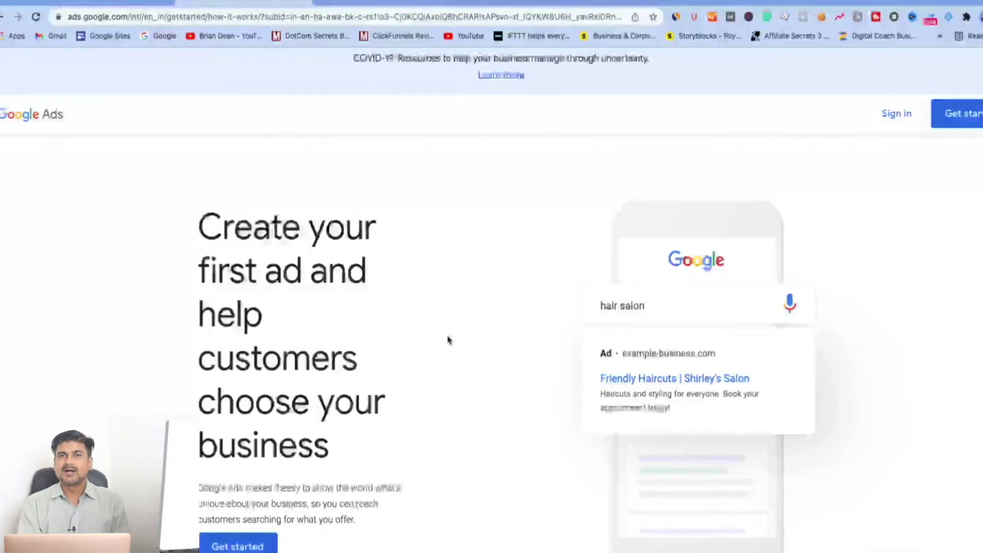
- Start a new Google Ads account and view the main advertising goal choices for its first campaign
left_click(406, 4)
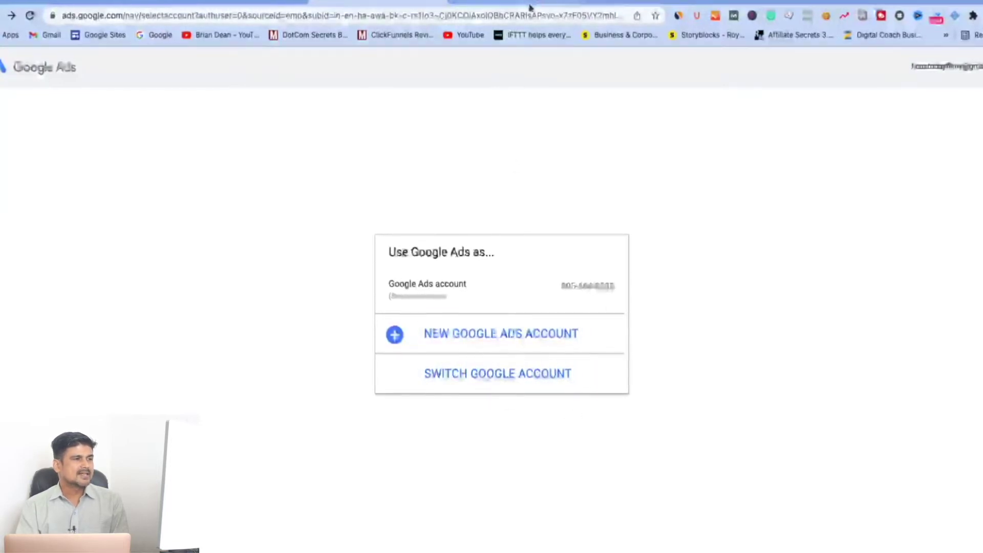
left_click(514, 332)
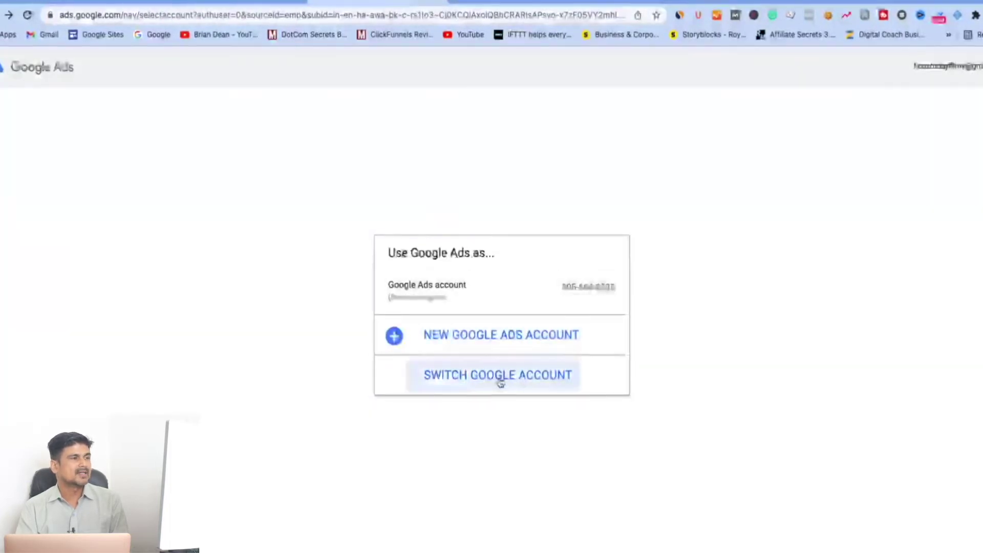
left_click(488, 341)
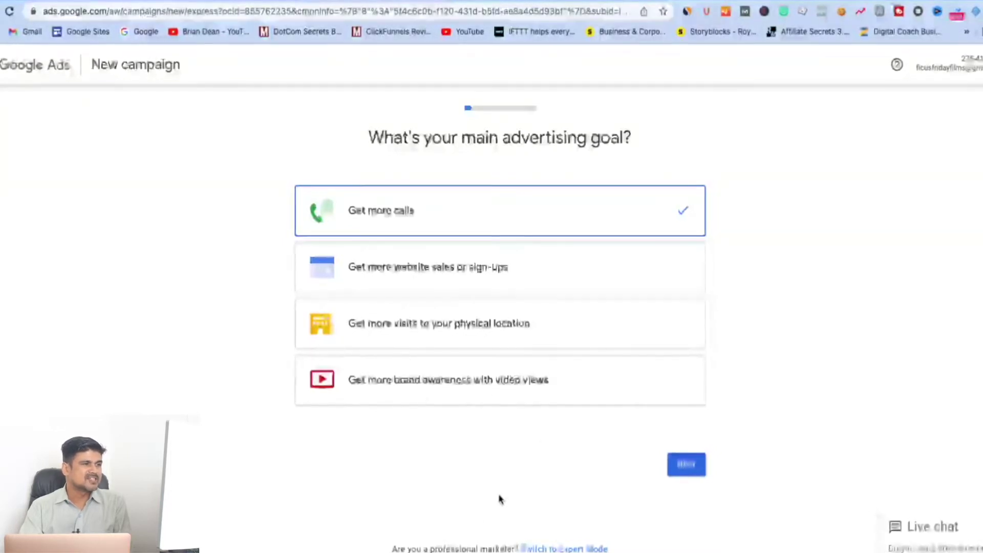
scroll(578, 497, "down", 3)
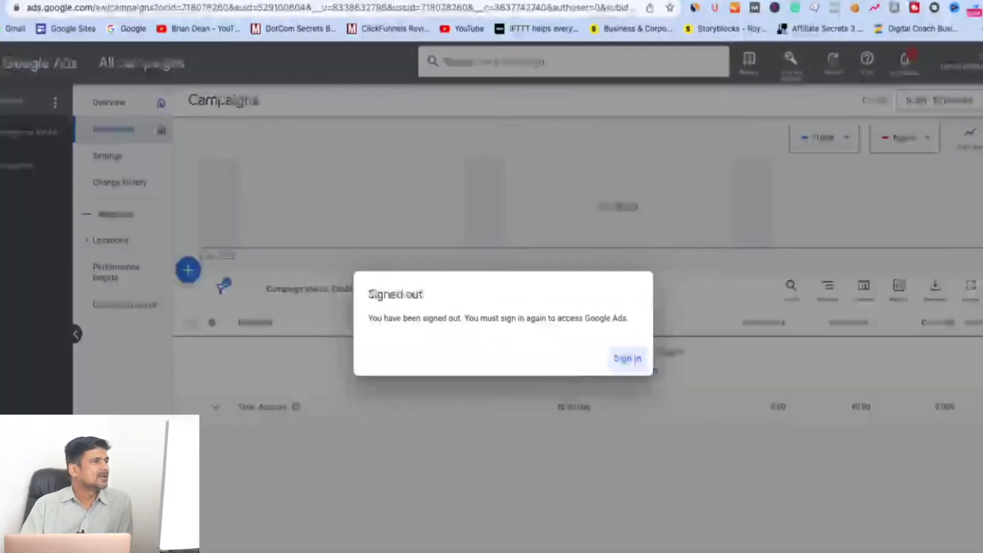
- Sign back in to the existing Google Ads account and open its list of reporting dashboards
left_click(627, 359)
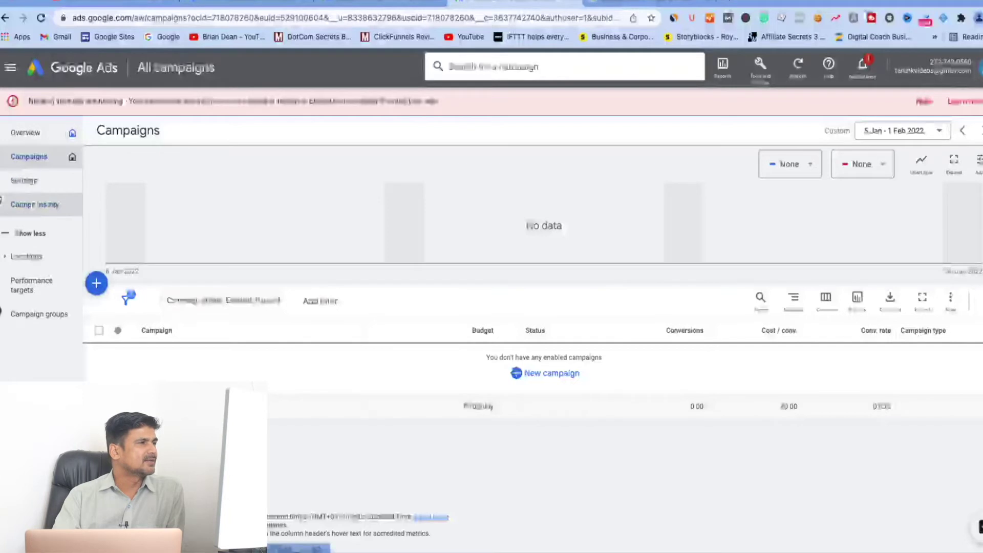
left_click(10, 68)
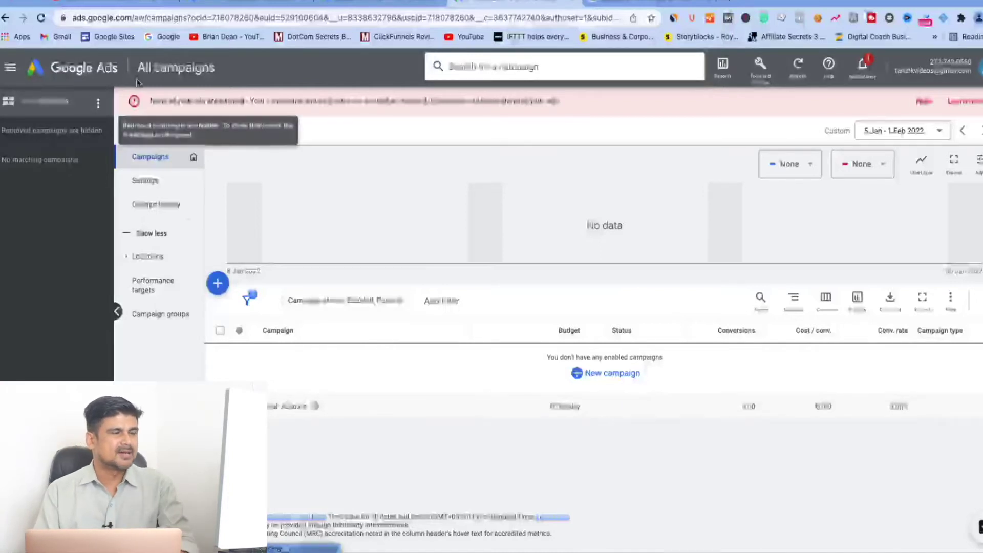
left_click(725, 71)
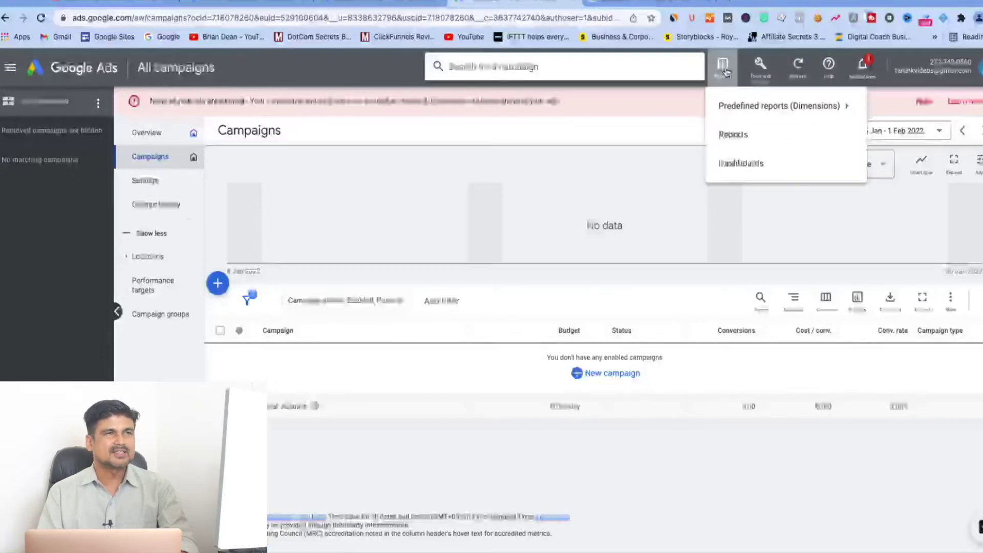
left_click(740, 165)
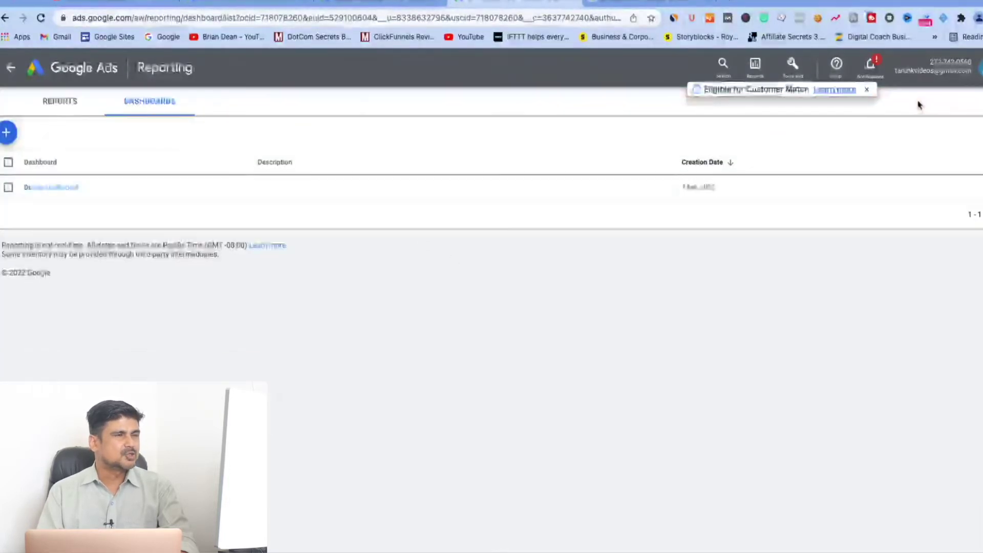
- Open Performance Planner and try to create a new advertising spend plan
left_click(793, 66)
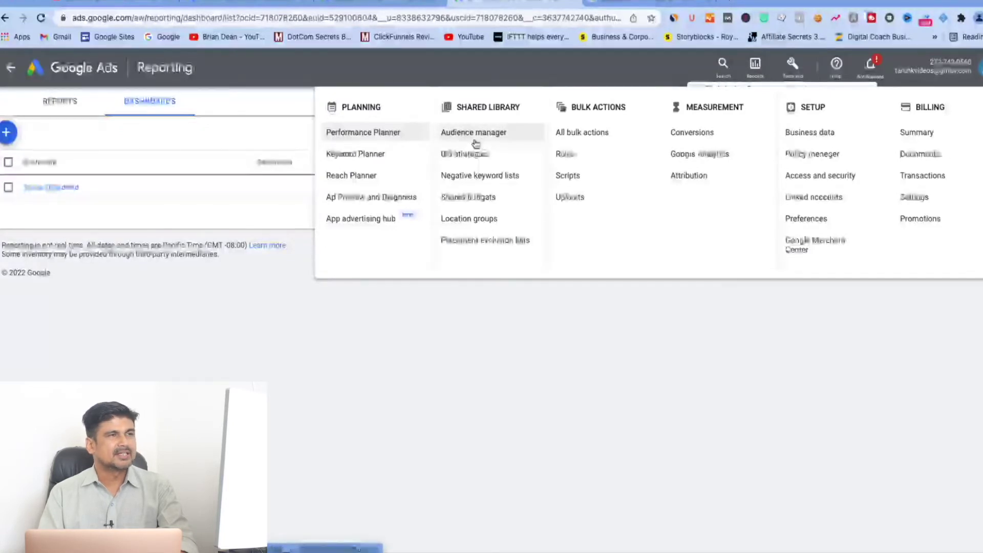
left_click(396, 135)
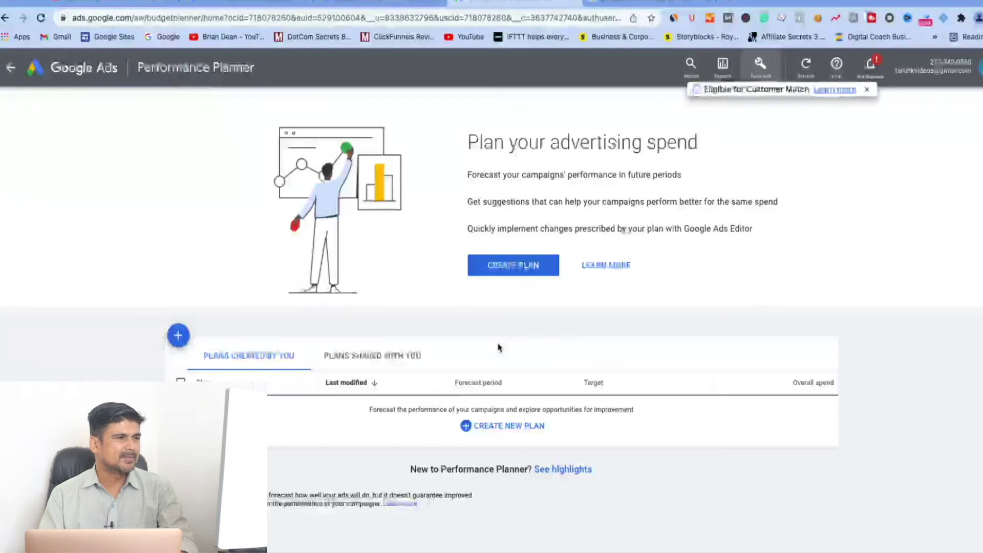
left_click(520, 271)
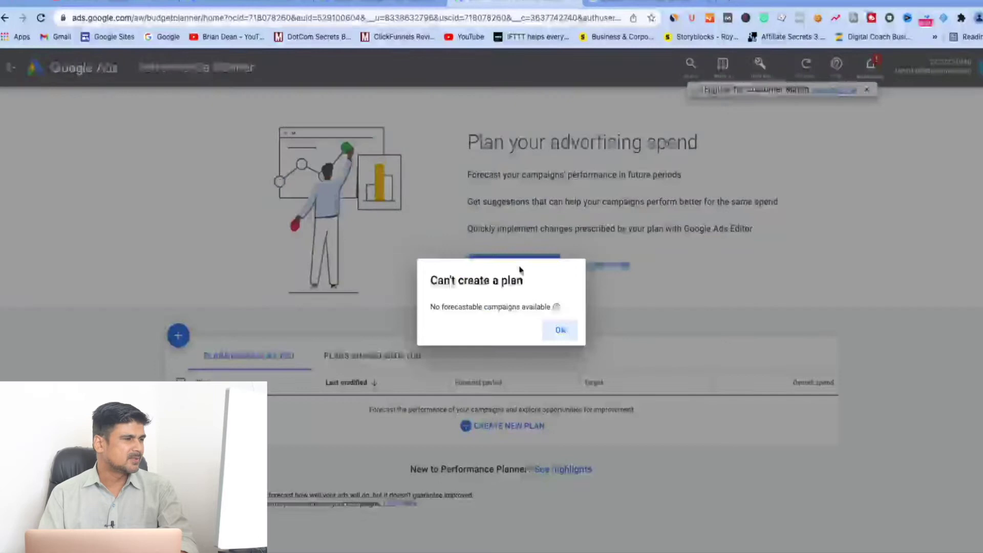
left_click(561, 329)
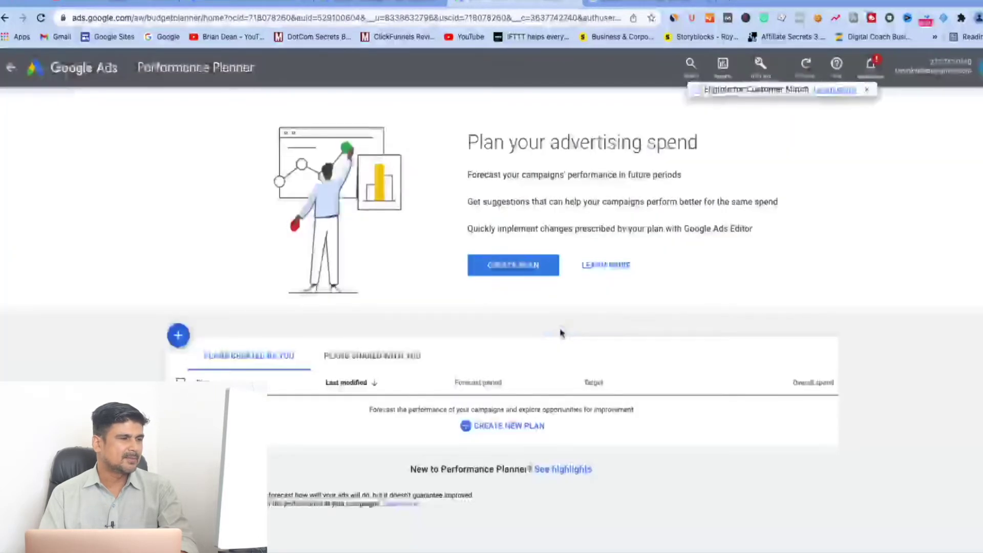
left_click(466, 427)
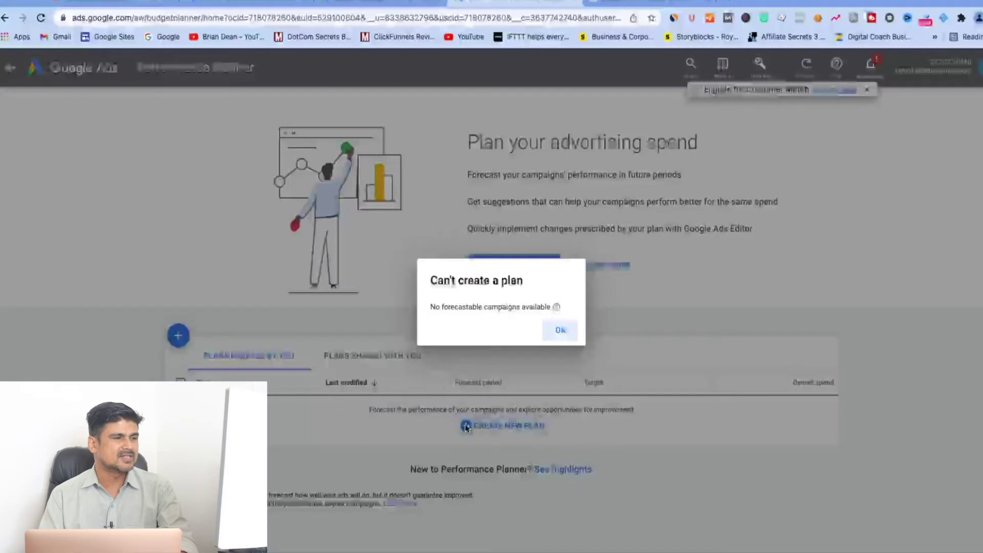
left_click(561, 332)
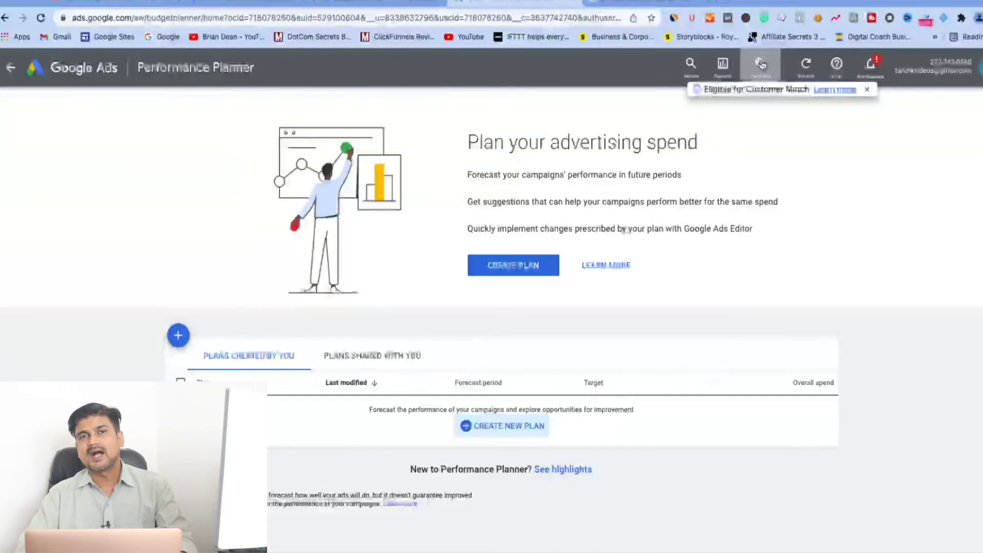
- Open Keyword Planner and discover new keywords for "how to make money online" with English and India as language and location
left_click(761, 64)
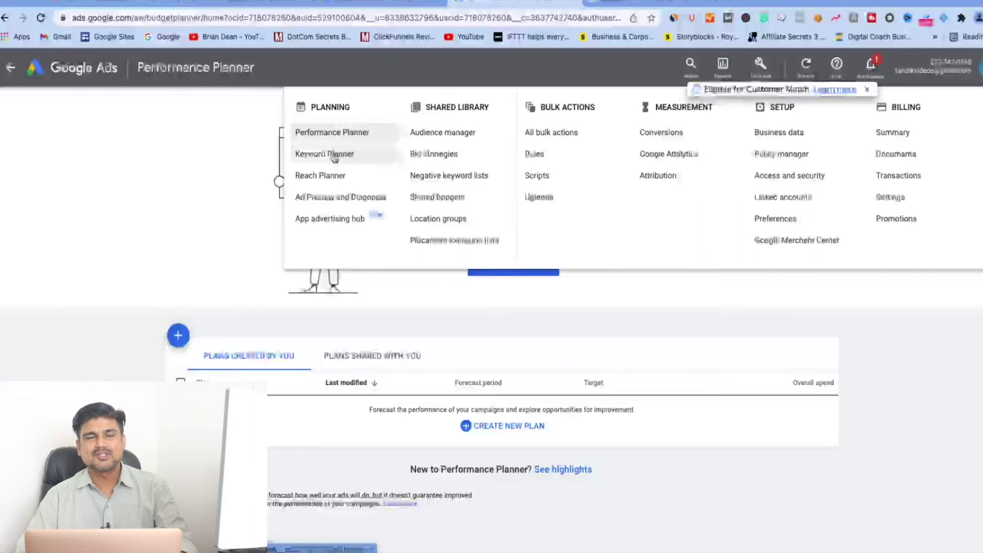
left_click(334, 156)
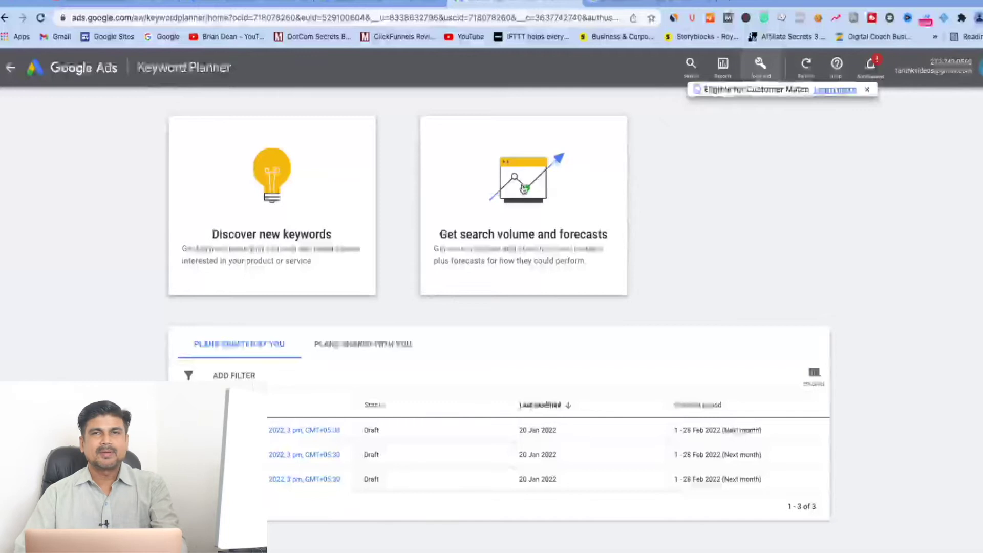
left_click(273, 181)
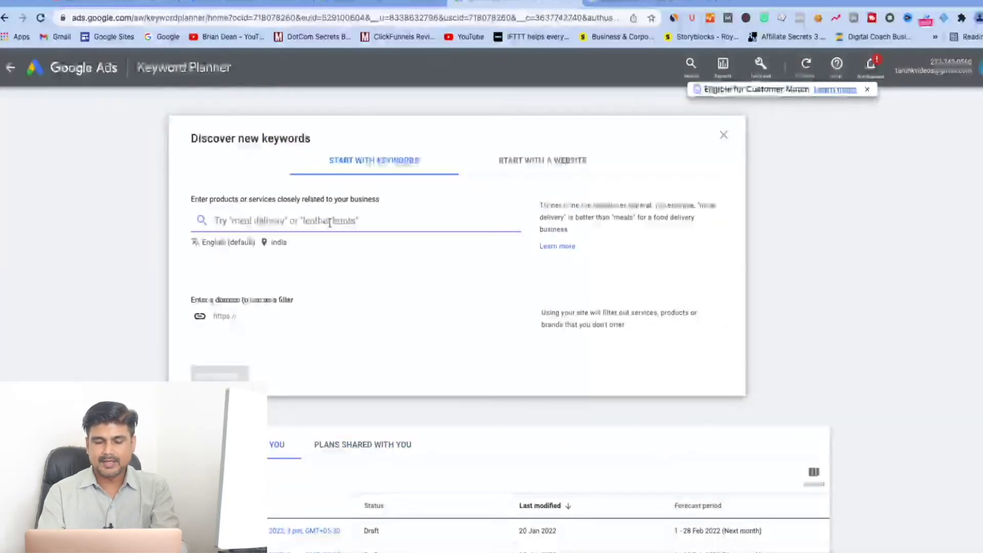
type("b")
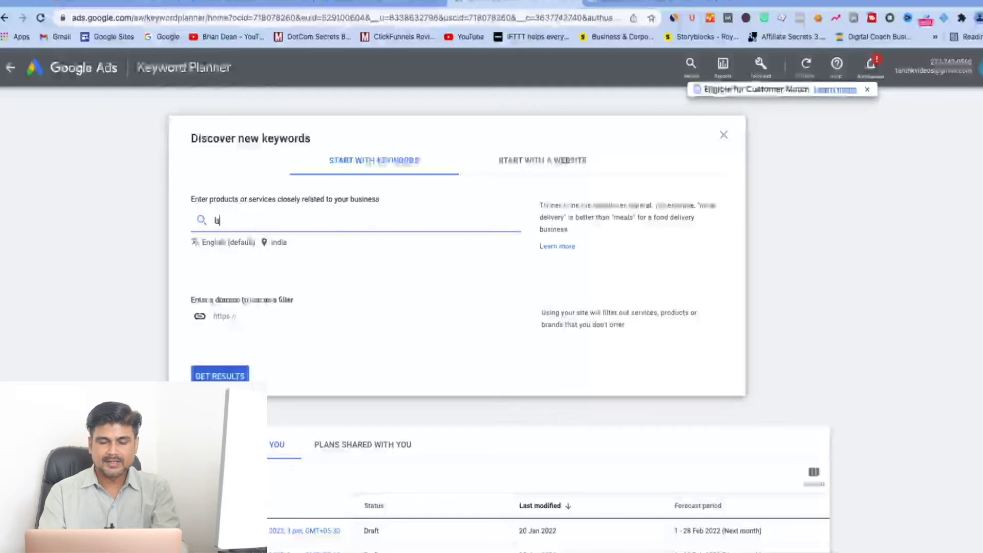
type("ow to")
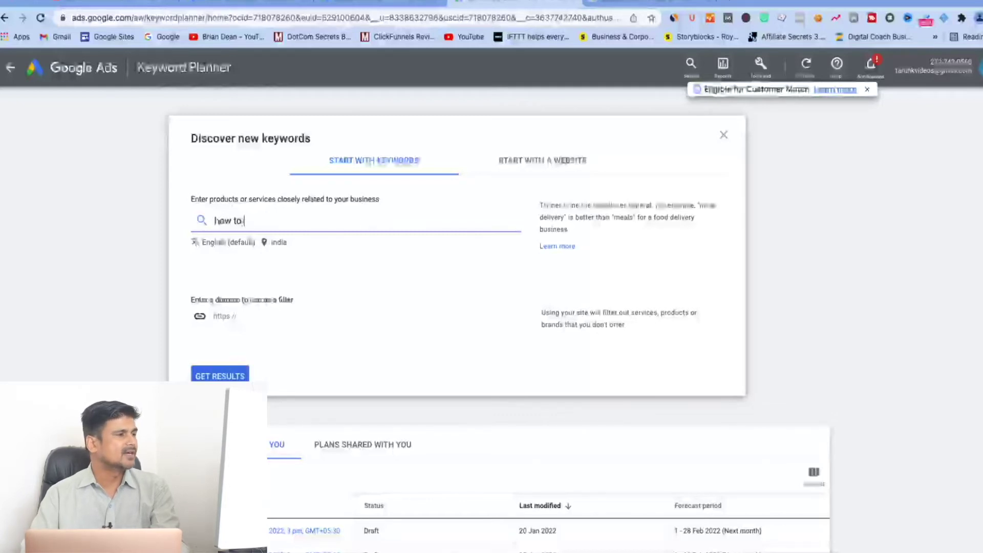
type(" make money online")
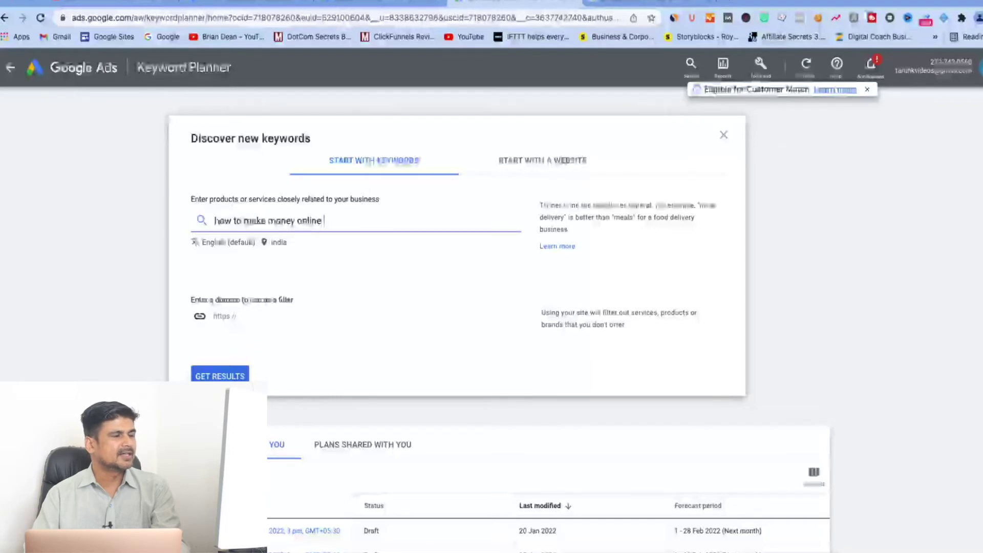
left_click(227, 377)
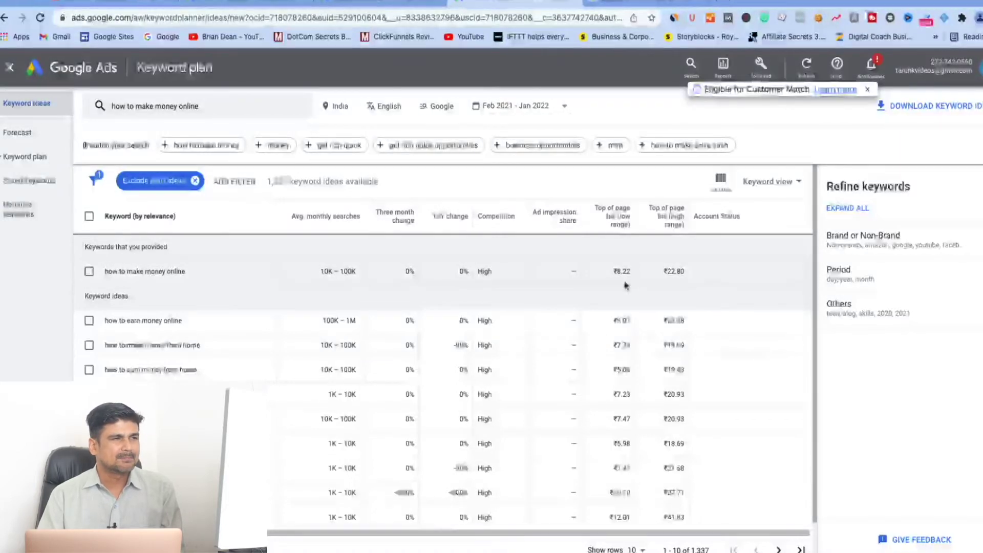
- Examine the keyword ideas for their average monthly searches, competition and top-of-page bid ranges
mouse_move(674, 283)
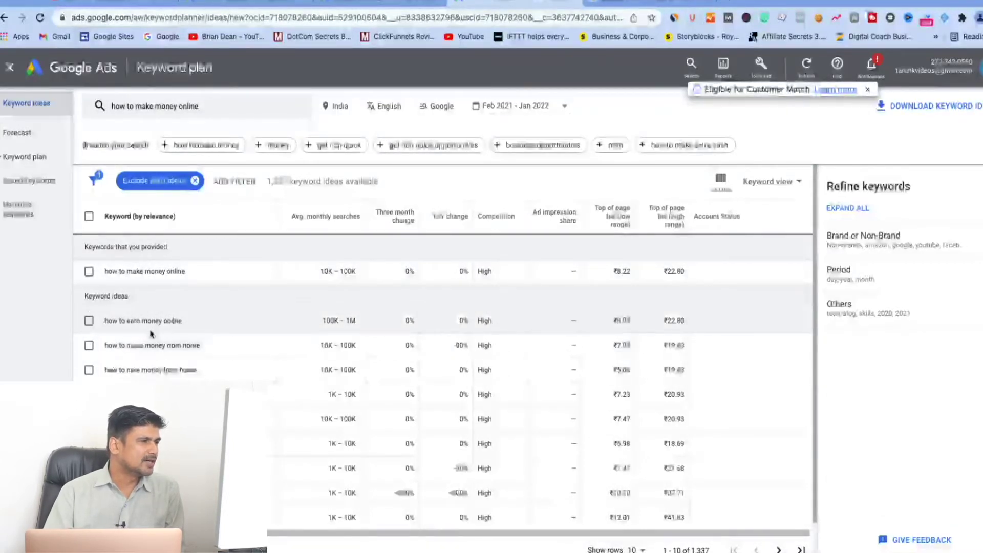
scroll(161, 320, "down", 1)
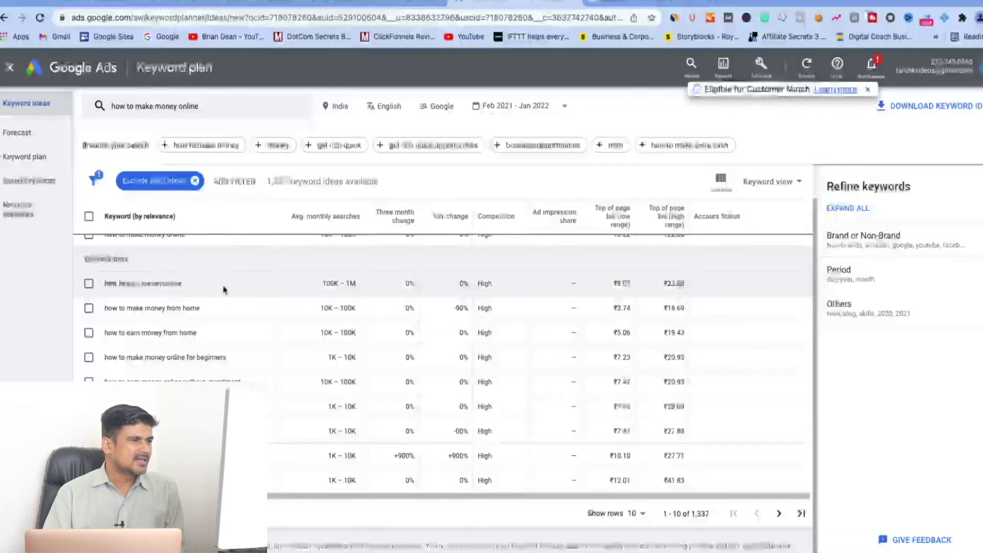
scroll(224, 289, "up", 2)
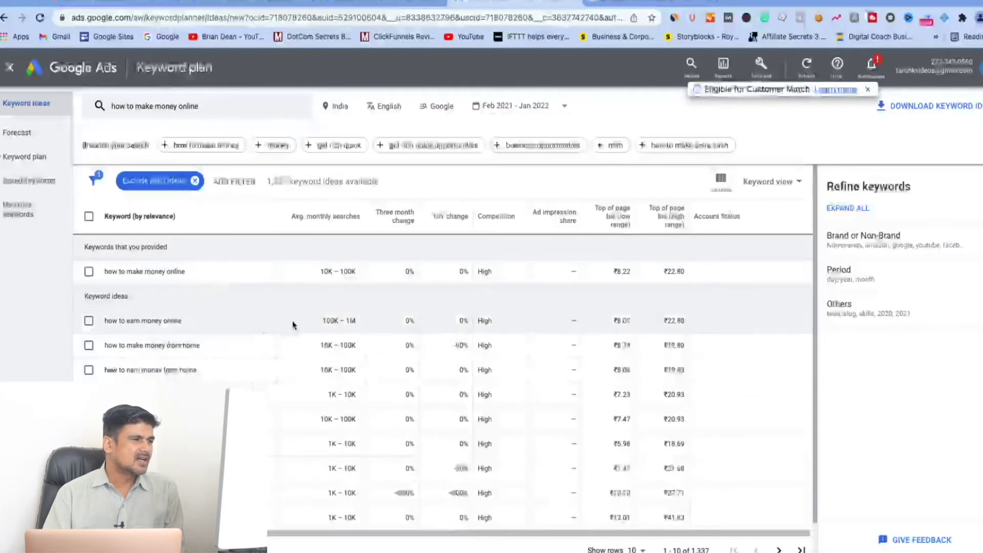
scroll(293, 324, "down", 1)
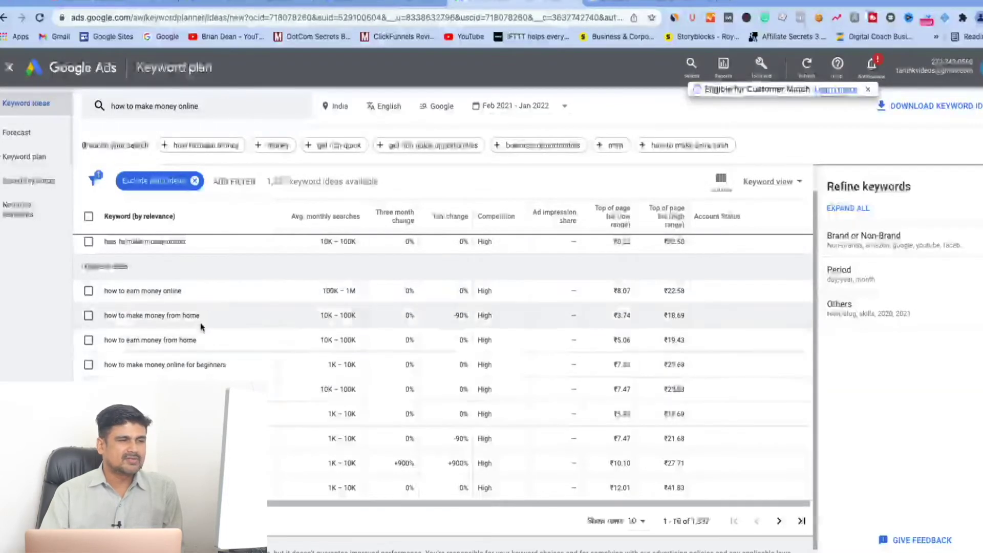
scroll(193, 293, "down", 1)
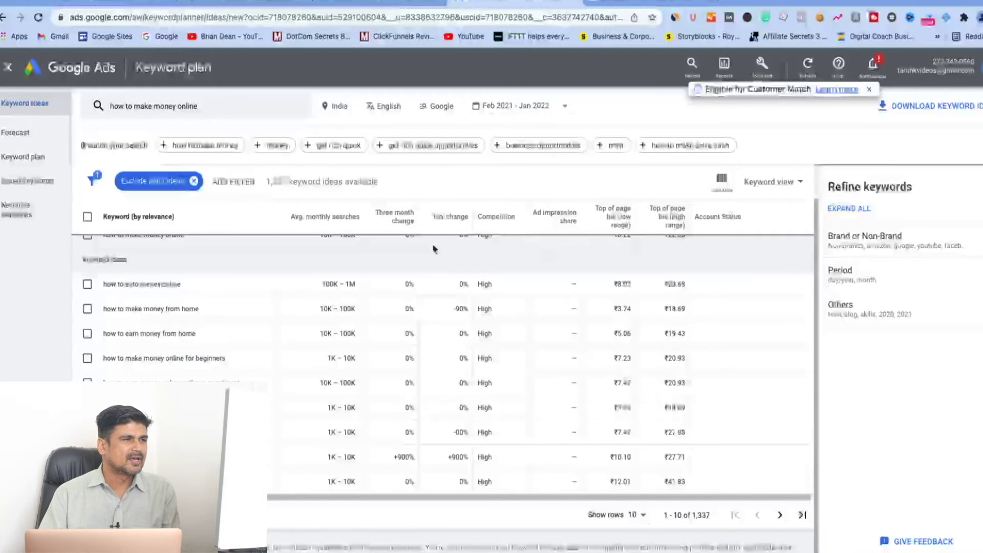
- Look through the keyword plan's Forecast, Saved keywords and Negative keywords pages, including the form for adding keywords, and close the plan
left_click(31, 135)
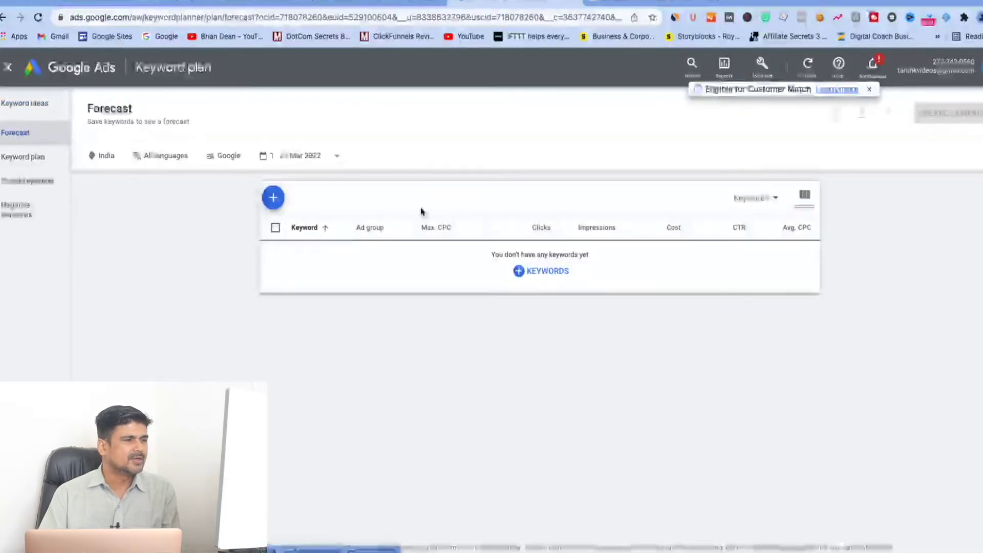
left_click(522, 274)
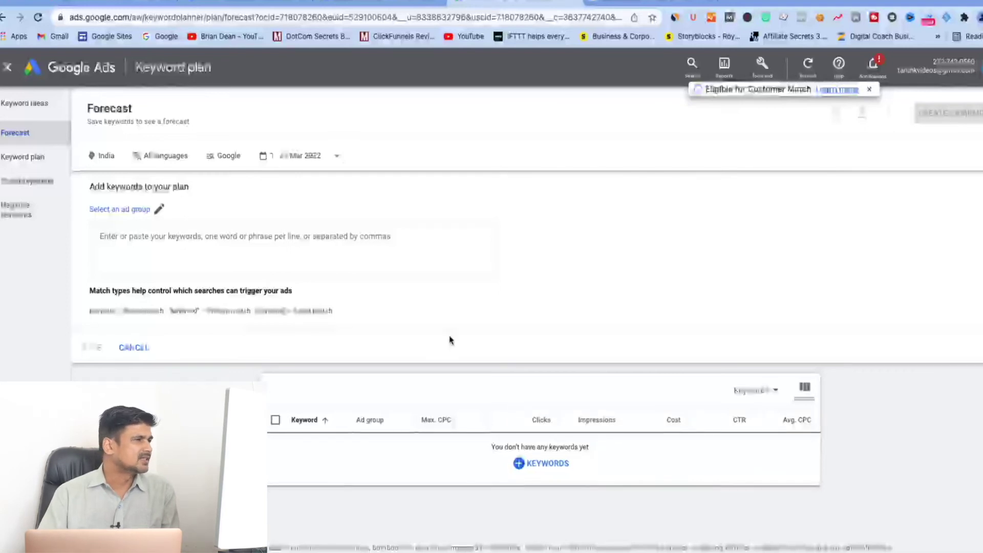
left_click(36, 161)
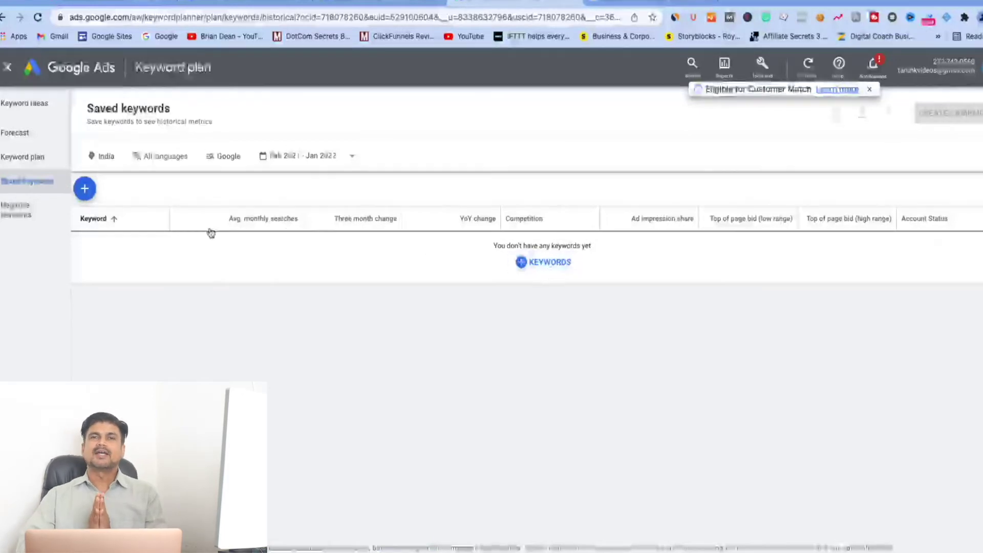
left_click(23, 211)
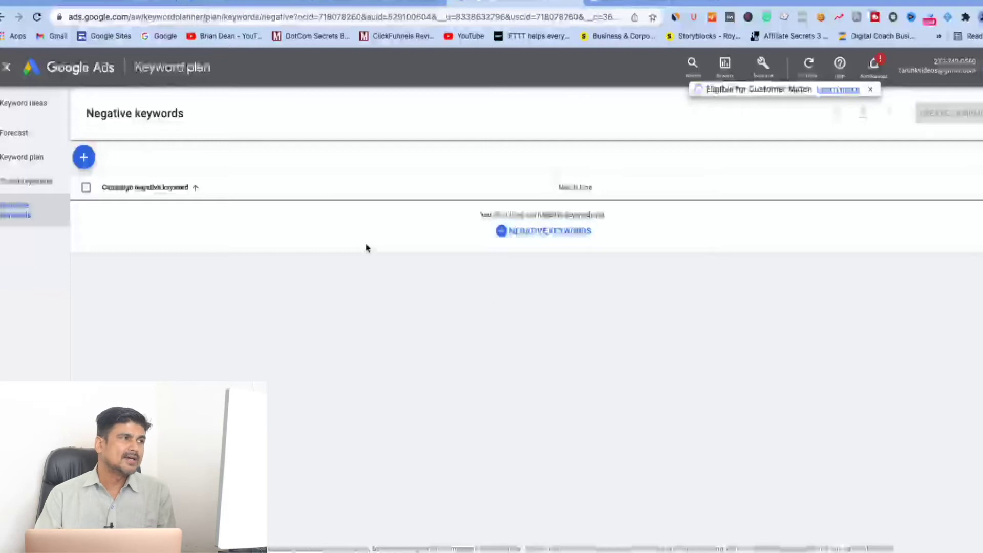
left_click(8, 68)
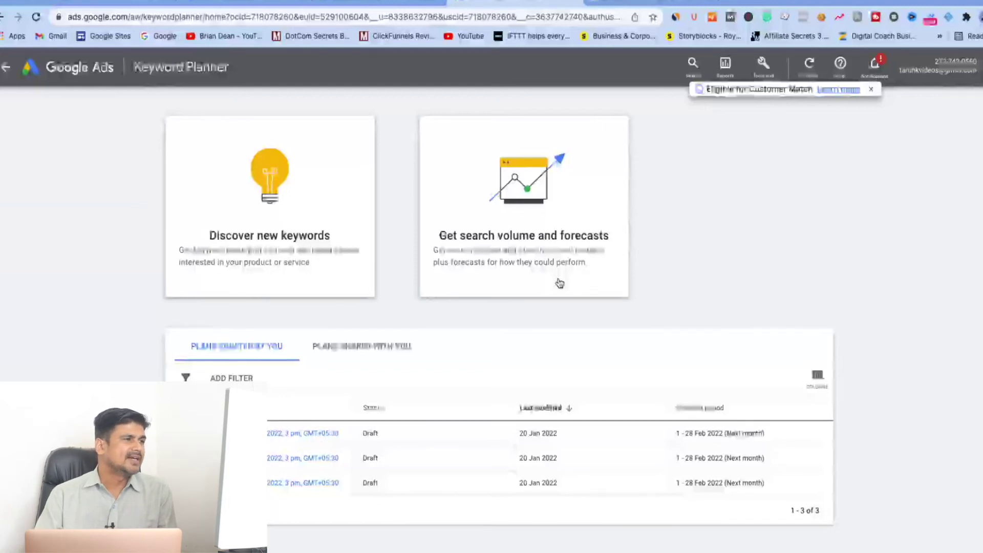
- Open Reach Planner, view the page with more information about it, and return to the planner
left_click(766, 71)
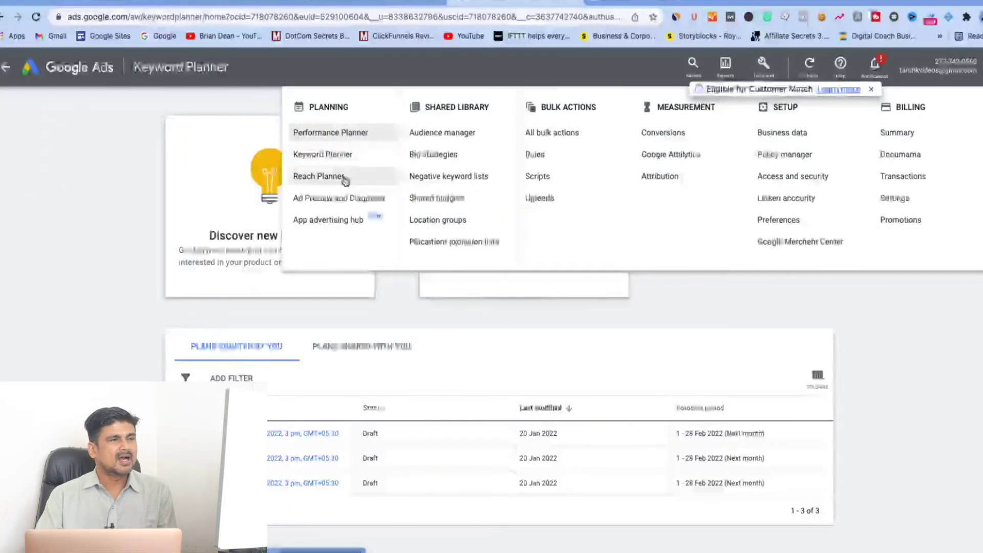
left_click(319, 176)
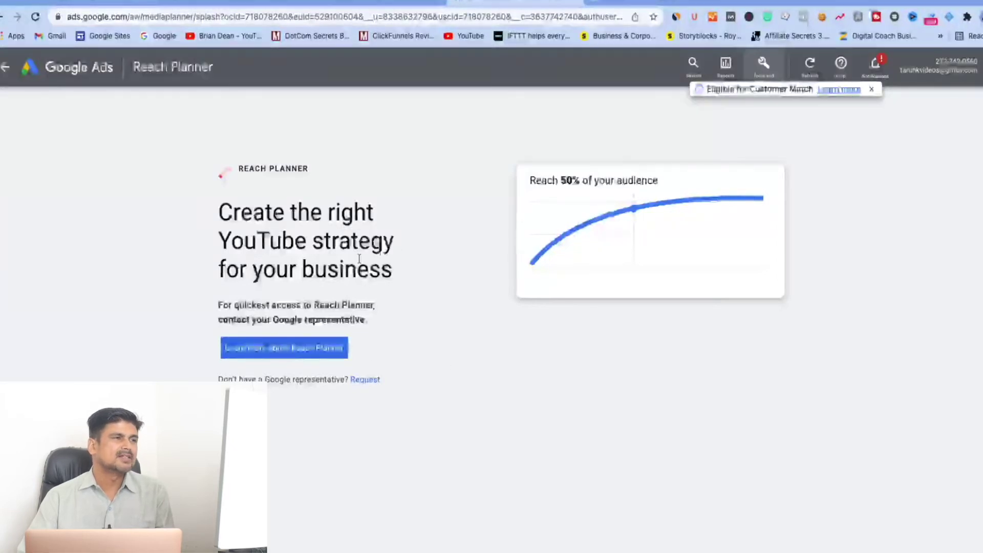
left_click(321, 357)
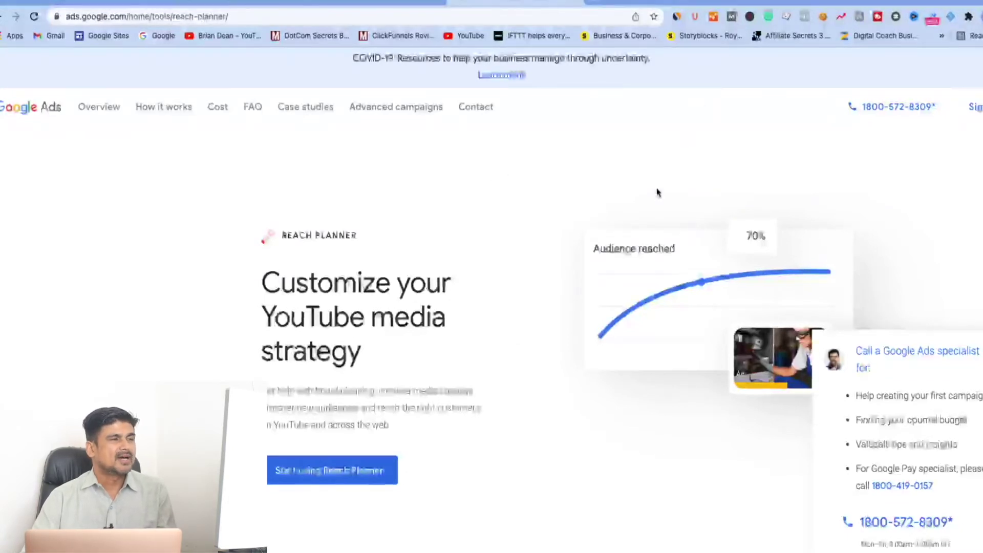
left_click(2, 16)
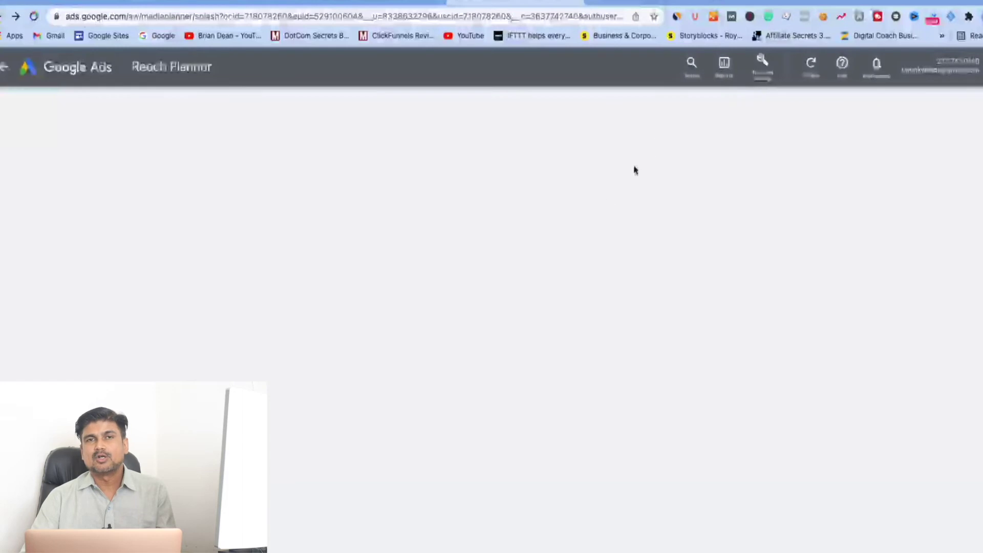
- View the Ad Preview and Diagnosis Tool, return to the campaigns overview and look through its performance, conversion tracking and billing cards
left_click(765, 72)
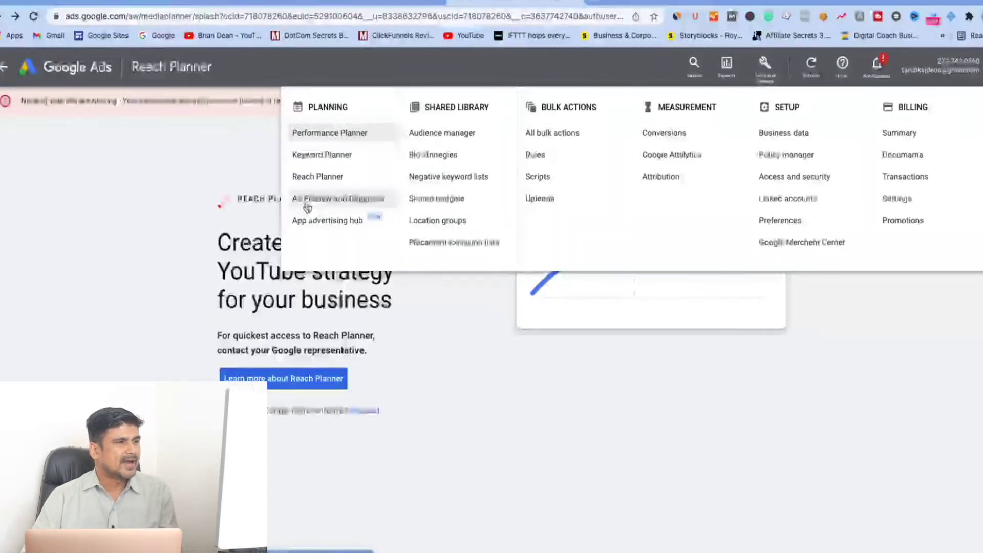
left_click(352, 203)
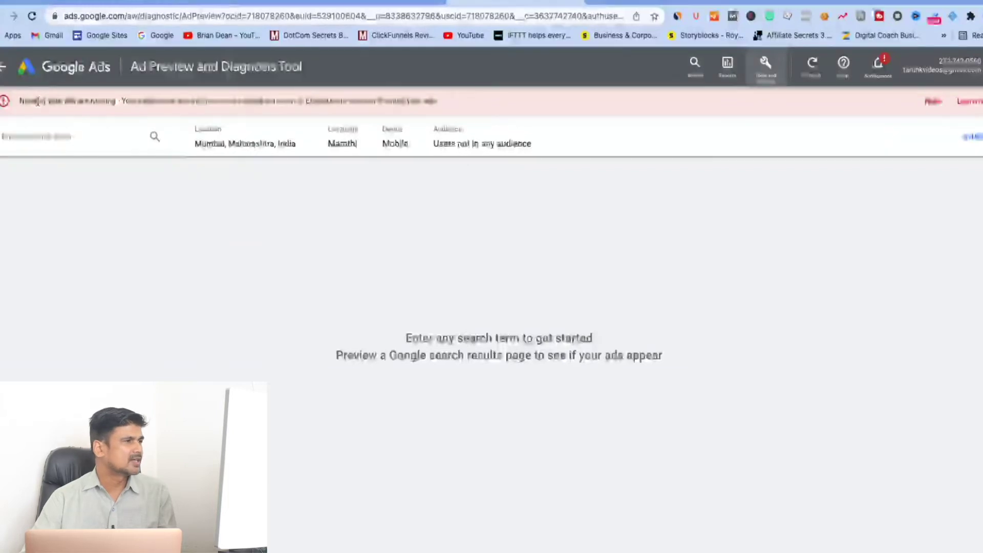
left_click(2, 67)
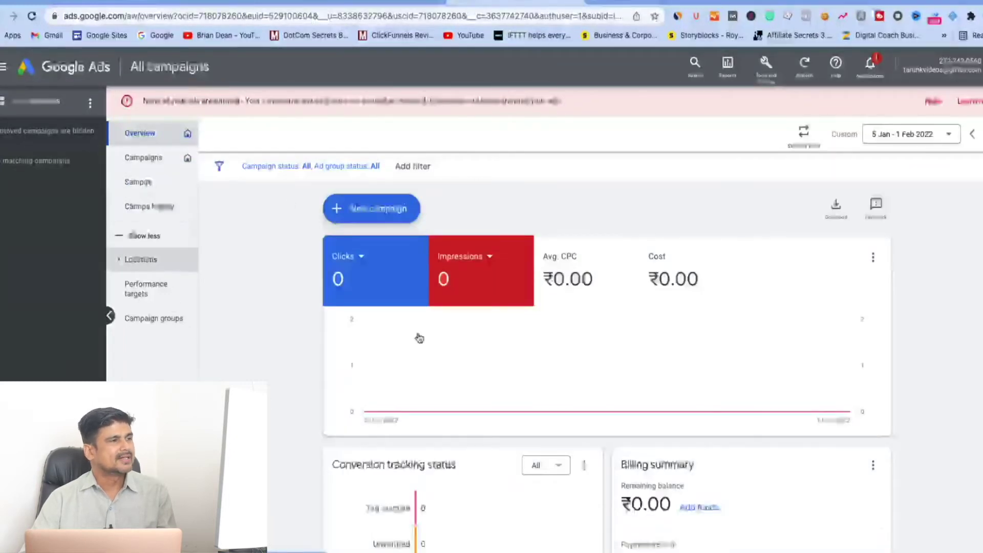
scroll(572, 379, "down", 2)
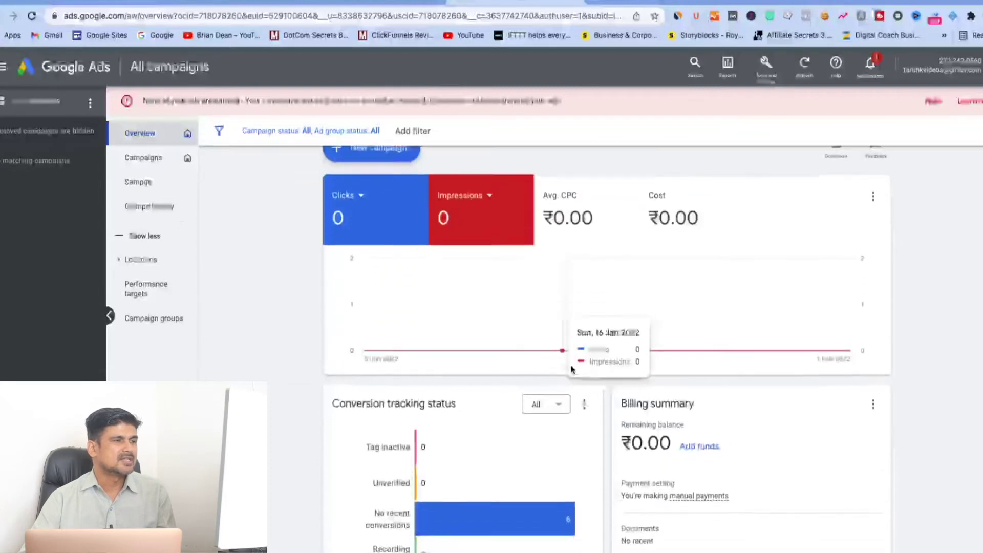
scroll(571, 368, "up", 2)
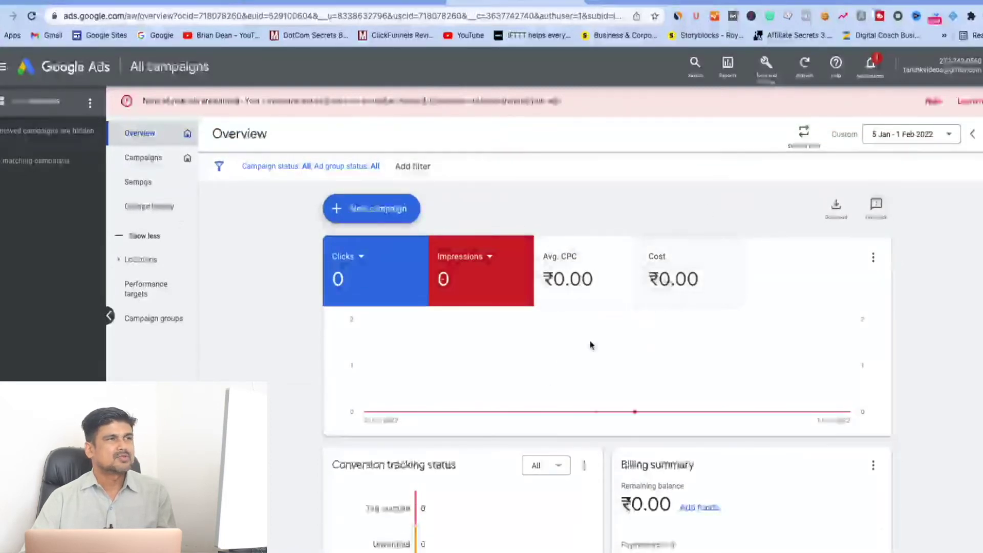
scroll(540, 373, "down", 4)
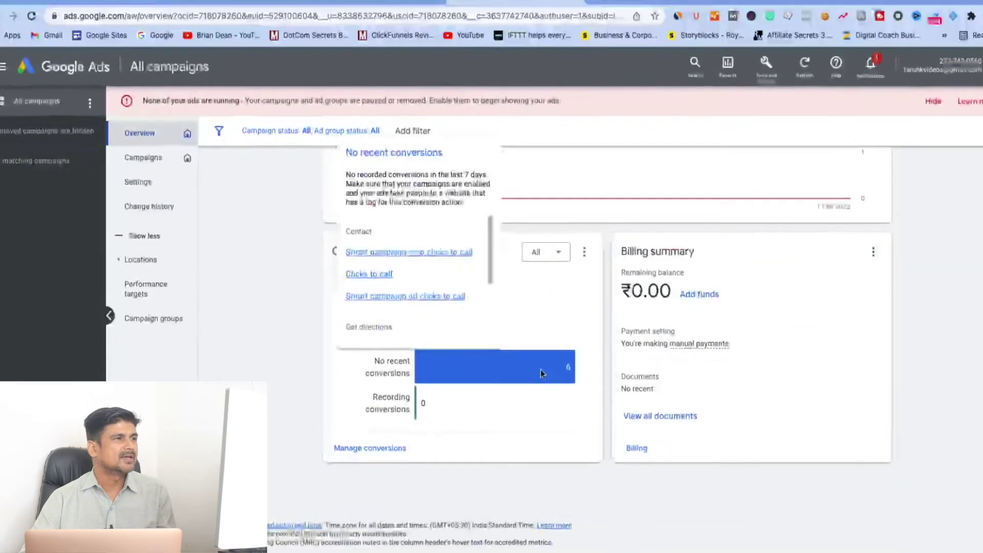
scroll(541, 372, "up", 4)
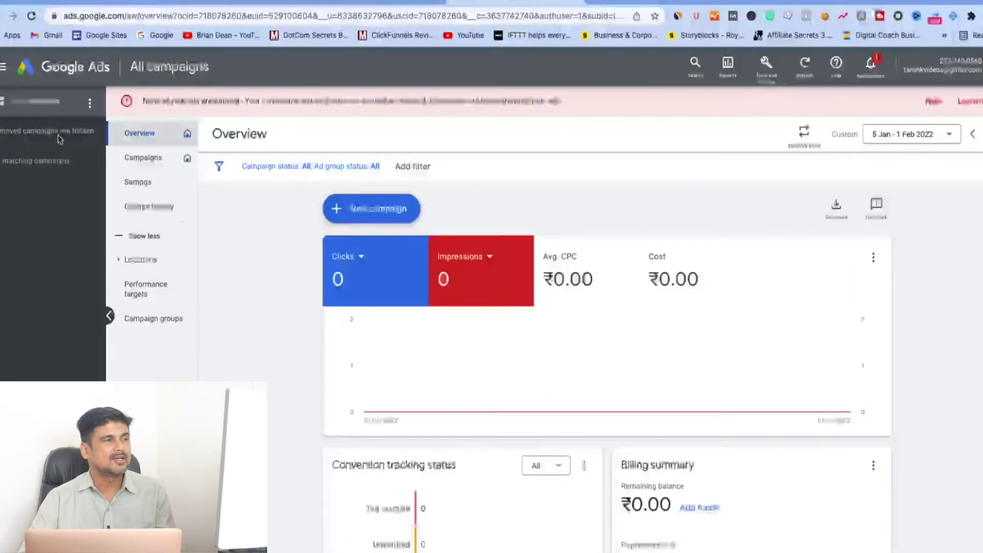
- View the App advertising hub with its Deeplink validator, return to the campaigns overview and refresh it
left_click(766, 64)
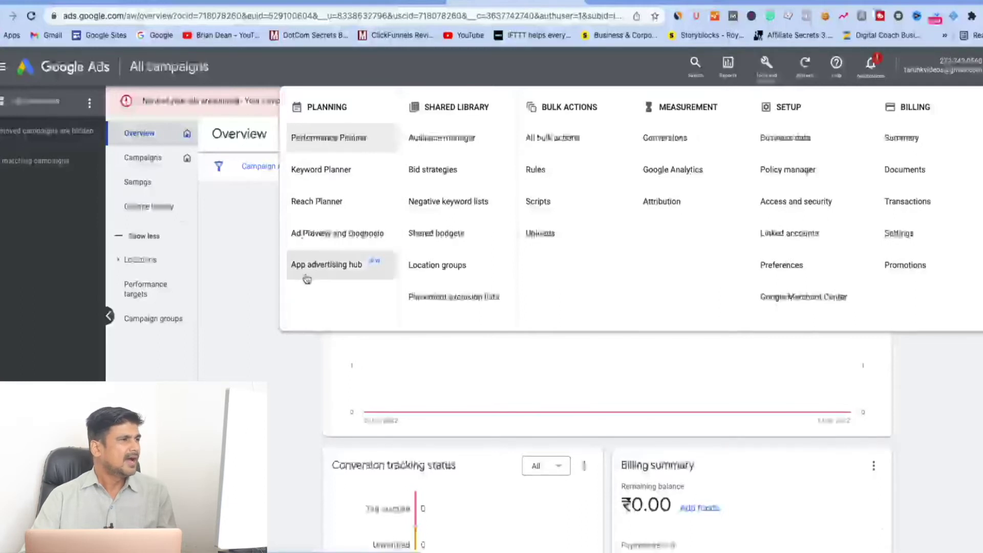
left_click(355, 271)
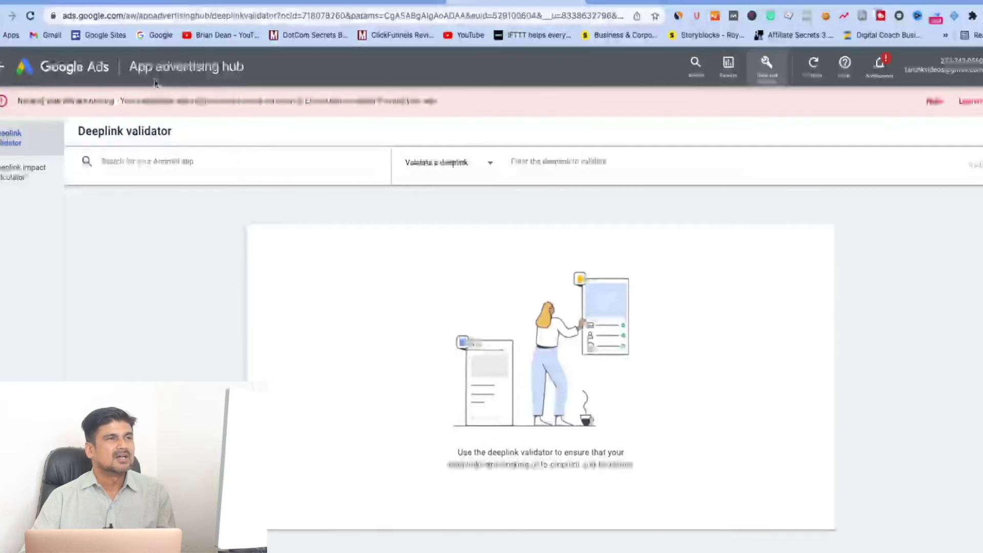
left_click(3, 67)
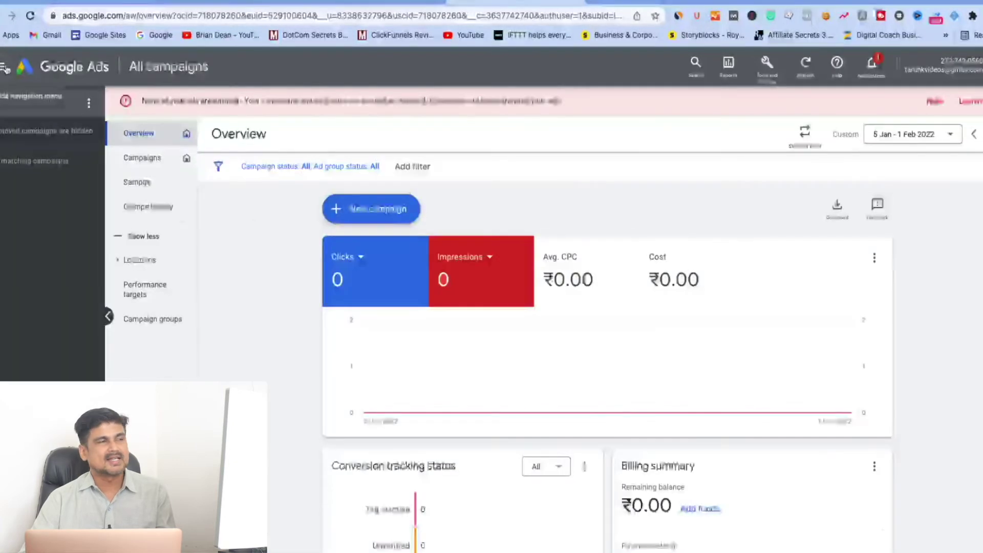
left_click(806, 76)
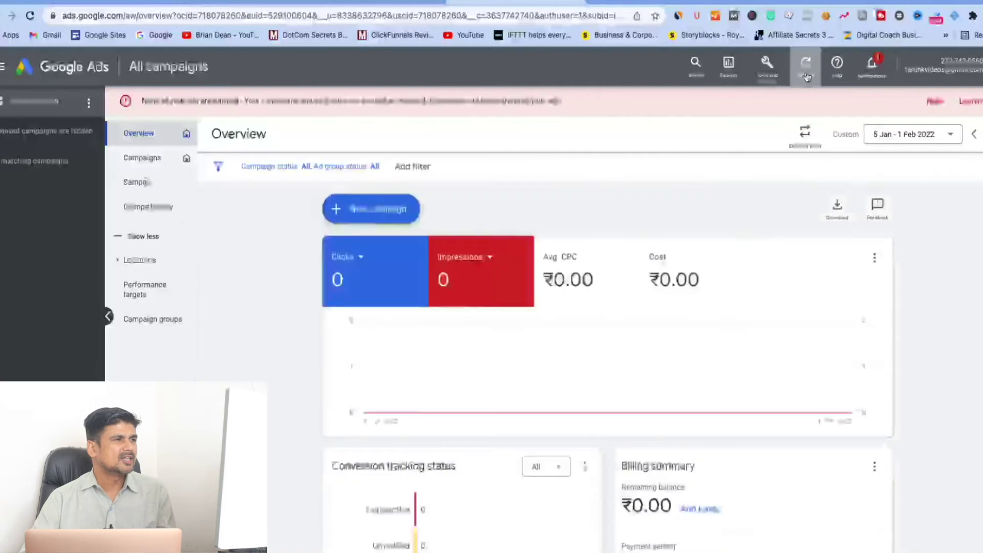
- View the data segments in Audience manager and the portfolio bid strategies in the shared library
left_click(766, 65)
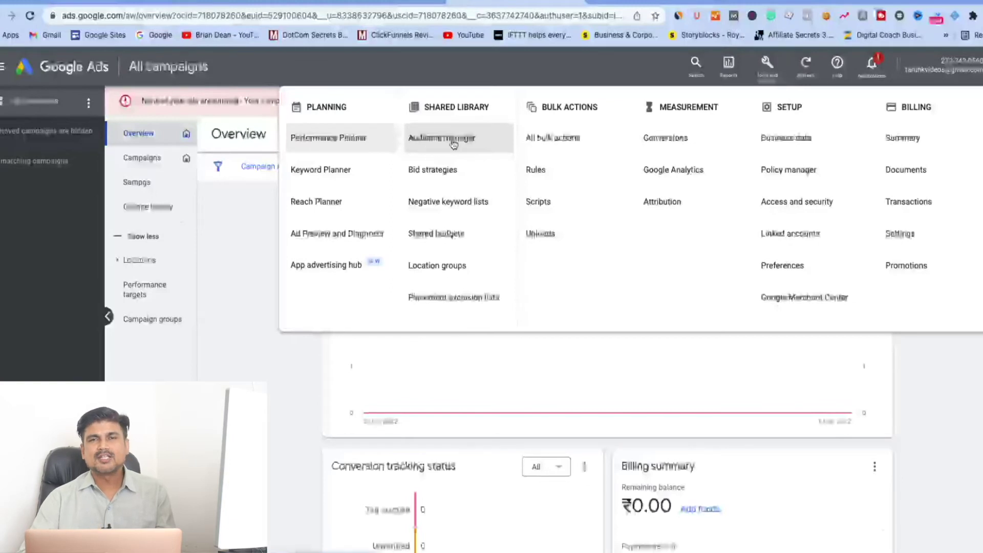
left_click(453, 144)
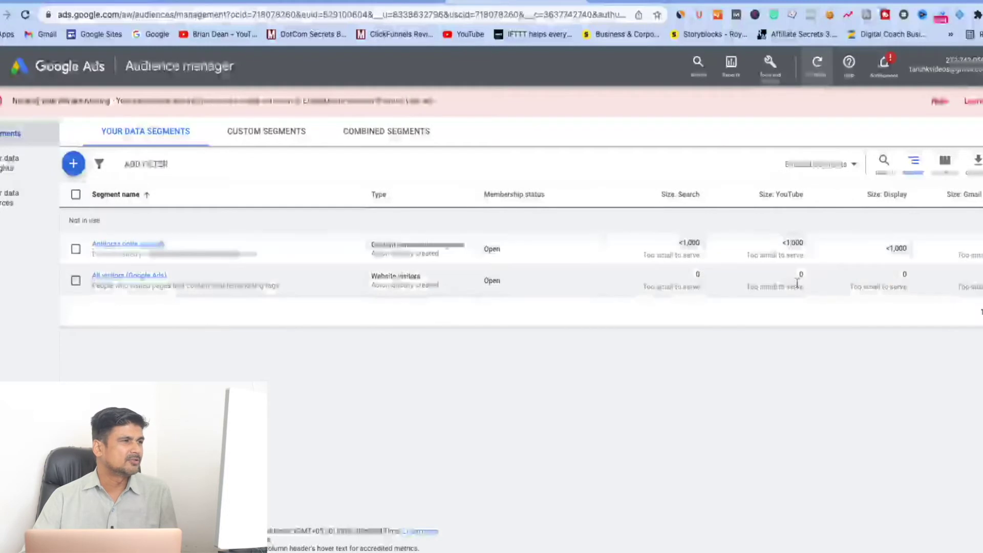
left_click(803, 77)
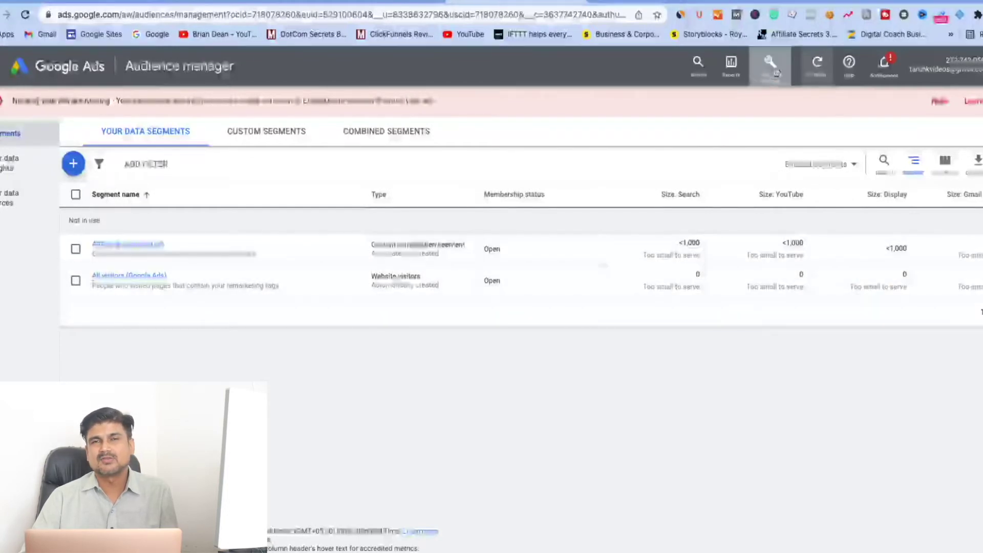
left_click(771, 65)
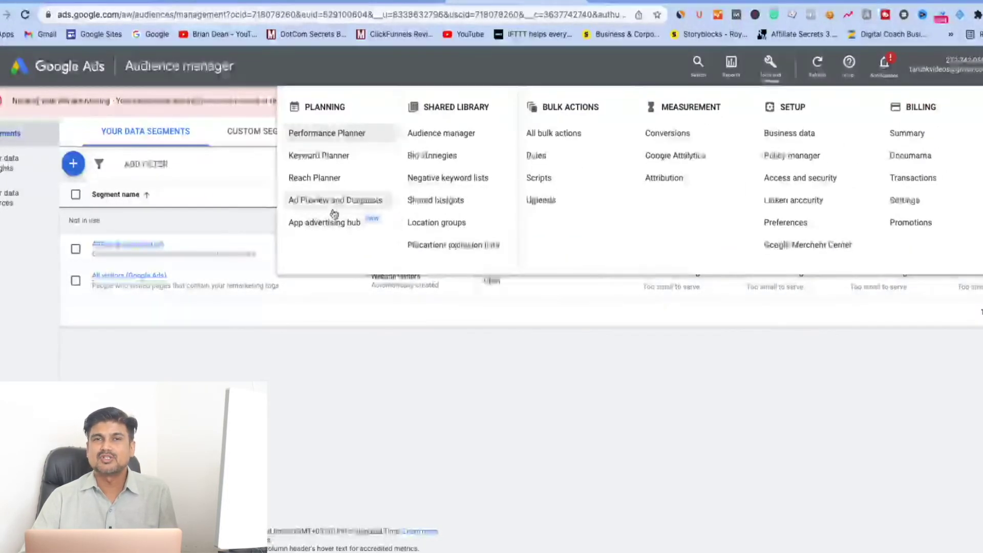
left_click(446, 158)
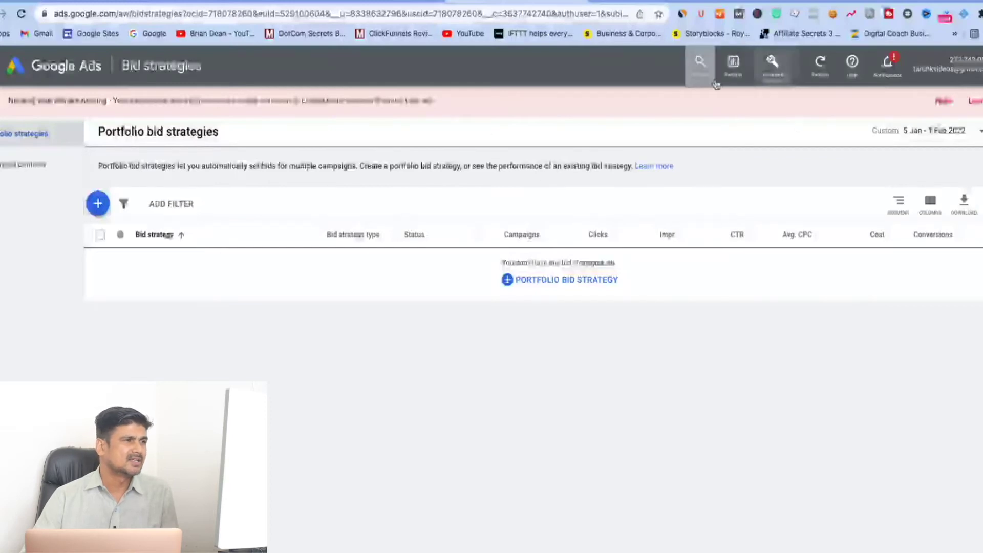
- View the Negative keyword lists and Shared budgets pages of the shared library
left_click(774, 64)
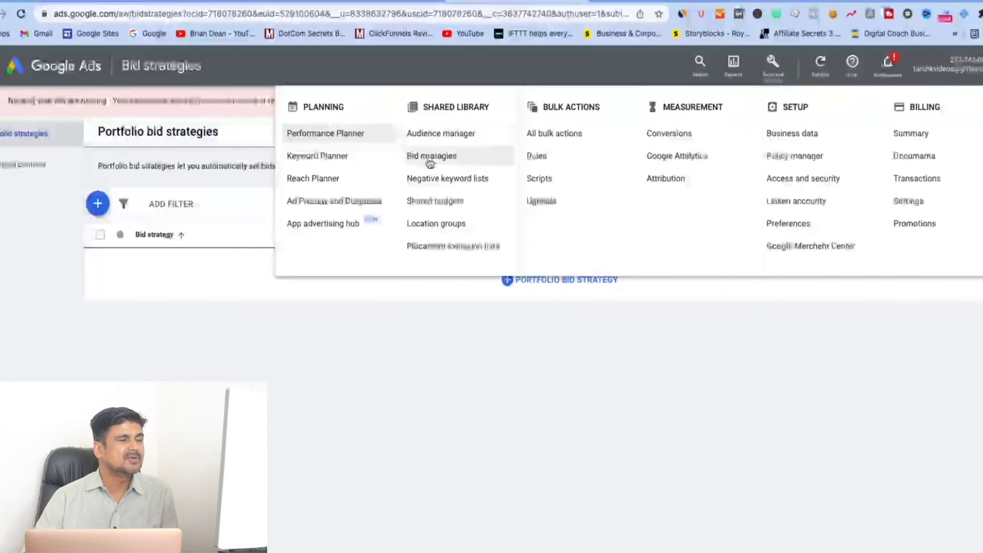
left_click(463, 186)
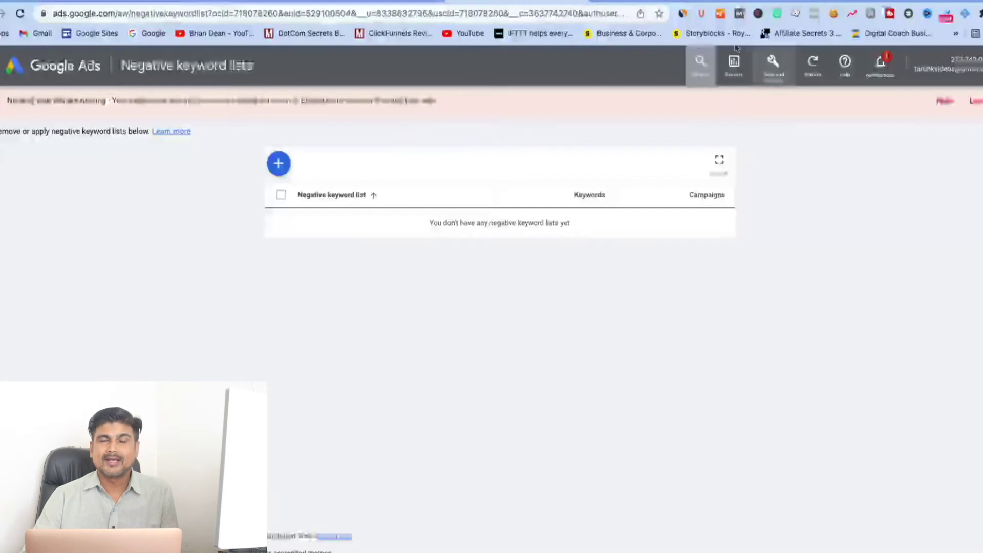
left_click(777, 66)
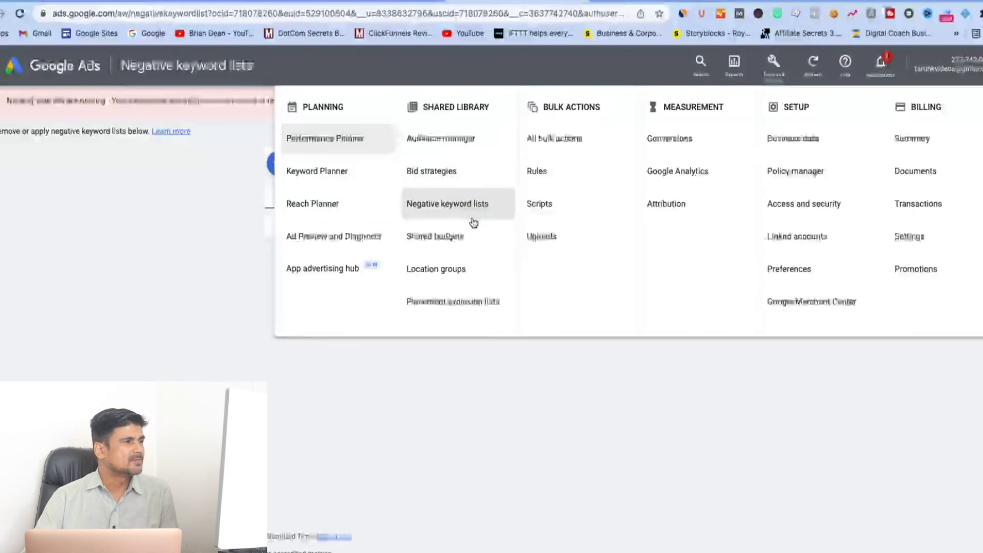
left_click(445, 242)
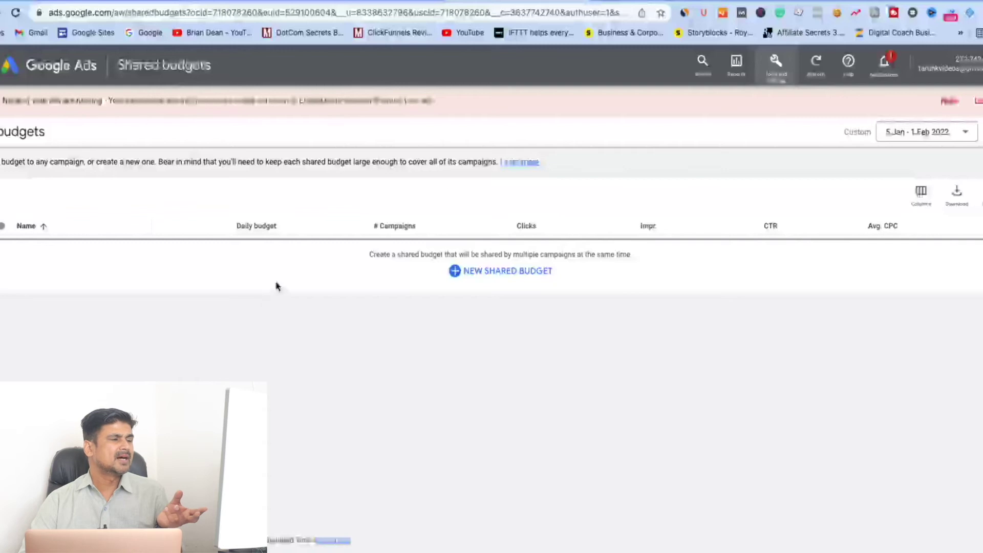
- View the Location groups page of the shared library and return to the campaigns overview
left_click(776, 62)
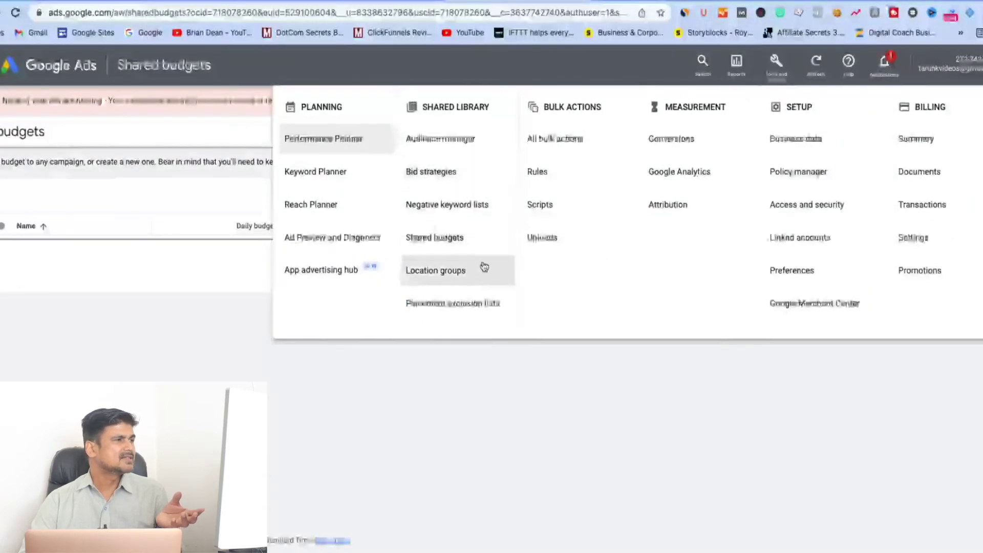
left_click(463, 275)
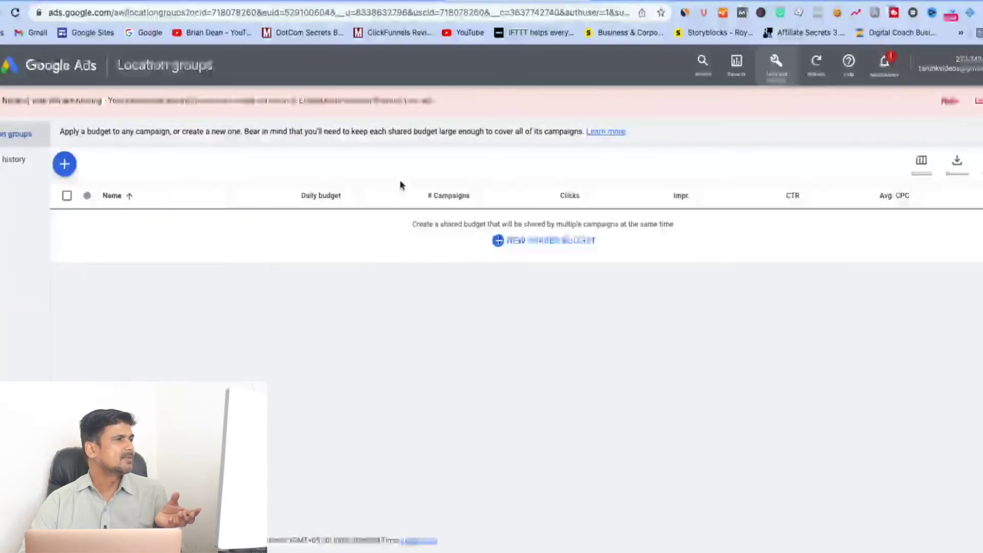
left_click(65, 171)
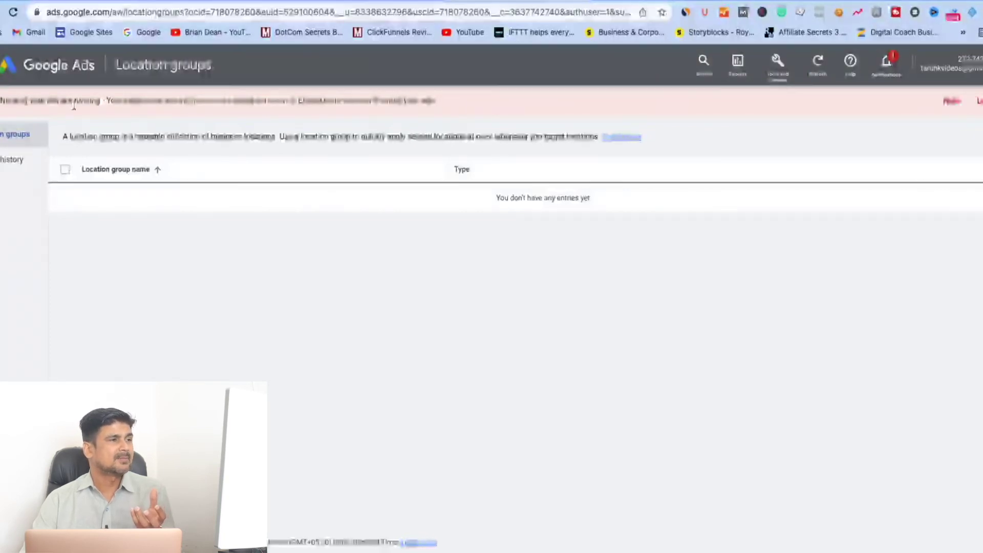
left_click(12, 65)
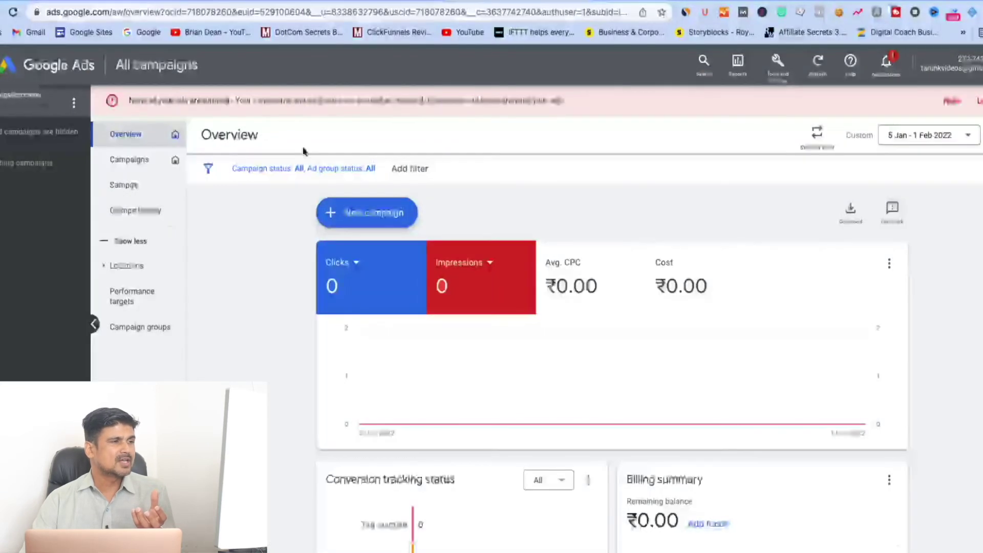
- Open the form for creating a placement exclusion list, compare its Browse and Enter options, and return to the campaigns overview
left_click(778, 60)
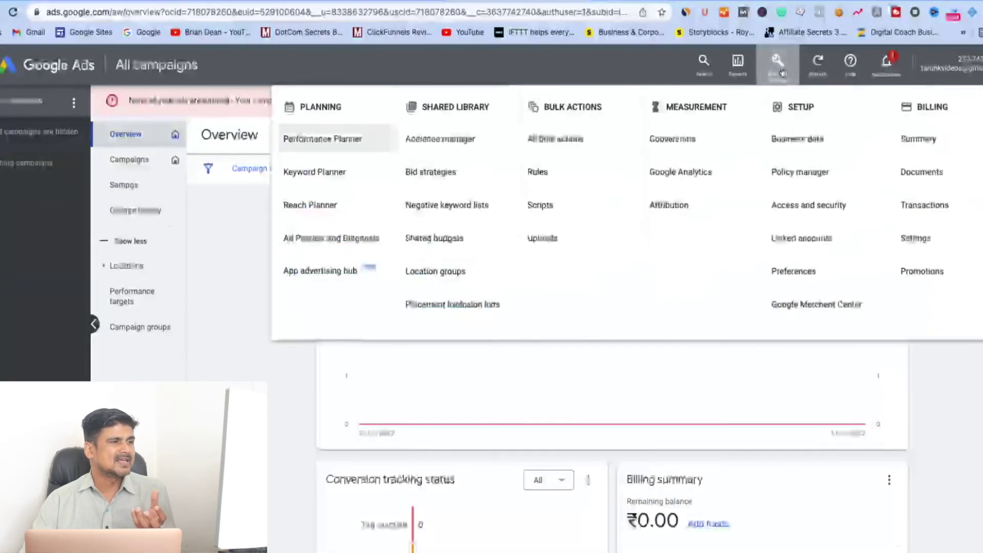
left_click(452, 307)
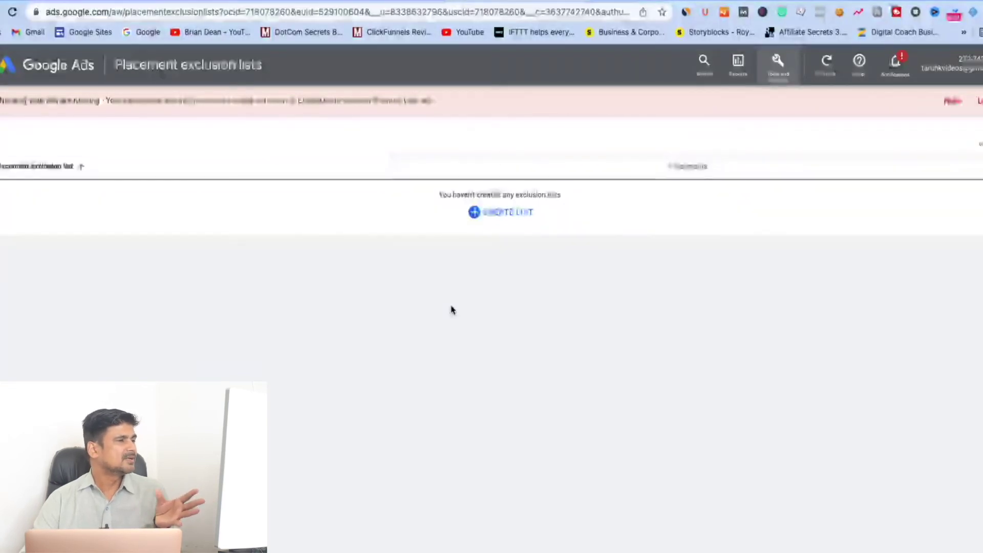
left_click(475, 213)
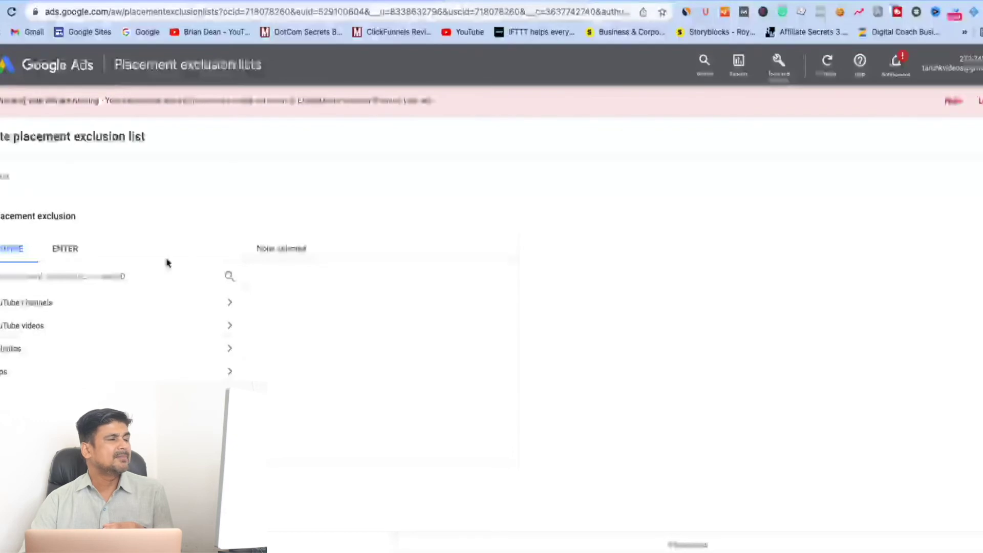
left_click(73, 250)
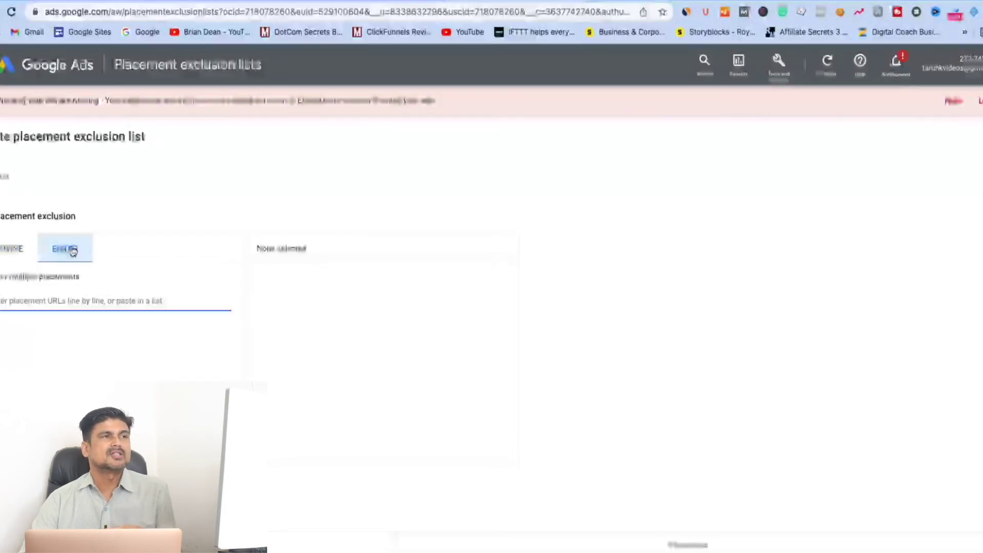
left_click(18, 249)
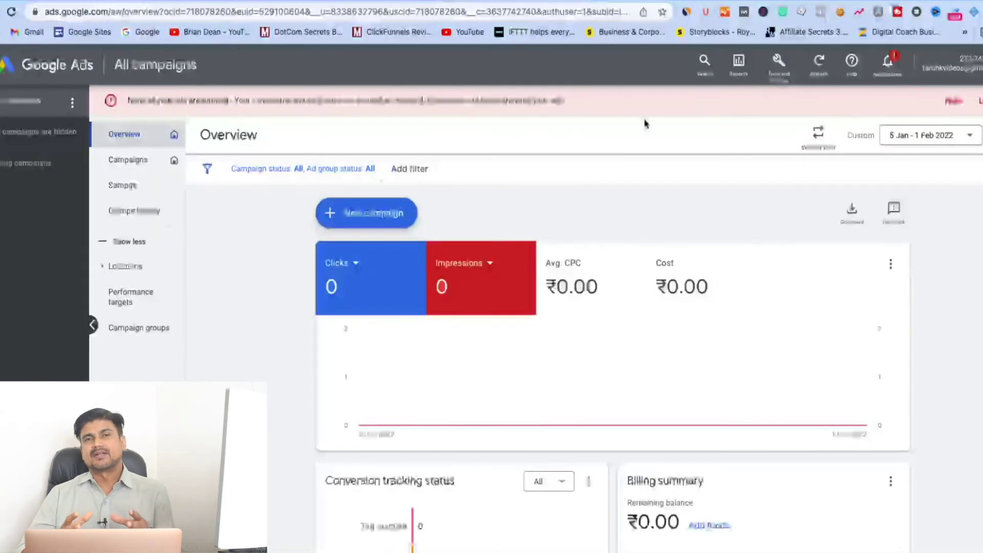
- View the history of all bulk actions and open the form for a new automated campaign rule
left_click(769, 73)
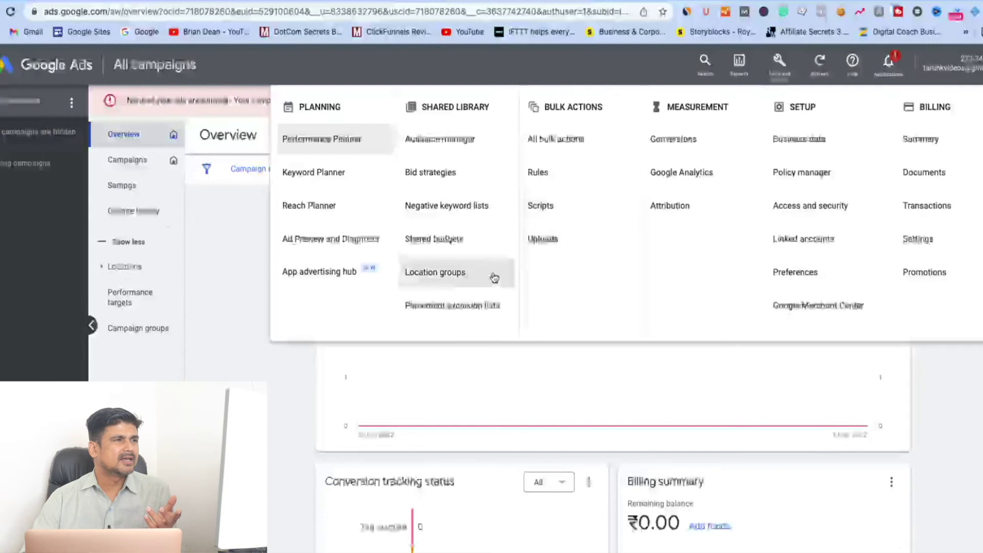
left_click(596, 142)
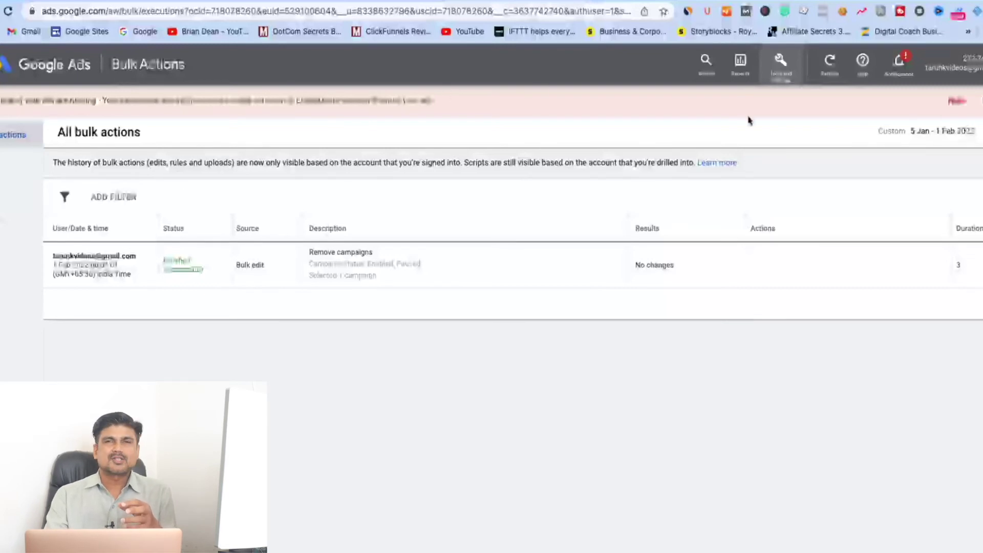
left_click(780, 76)
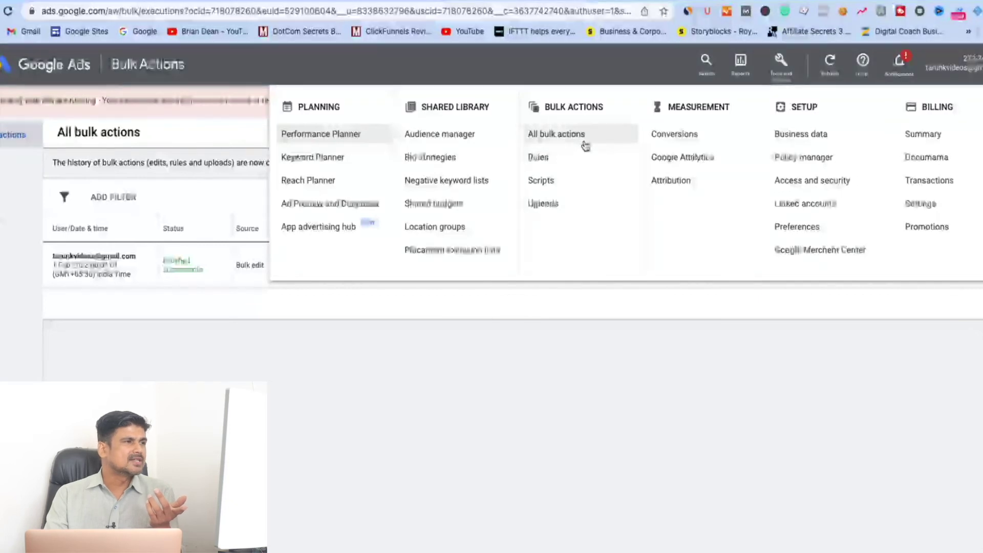
left_click(560, 163)
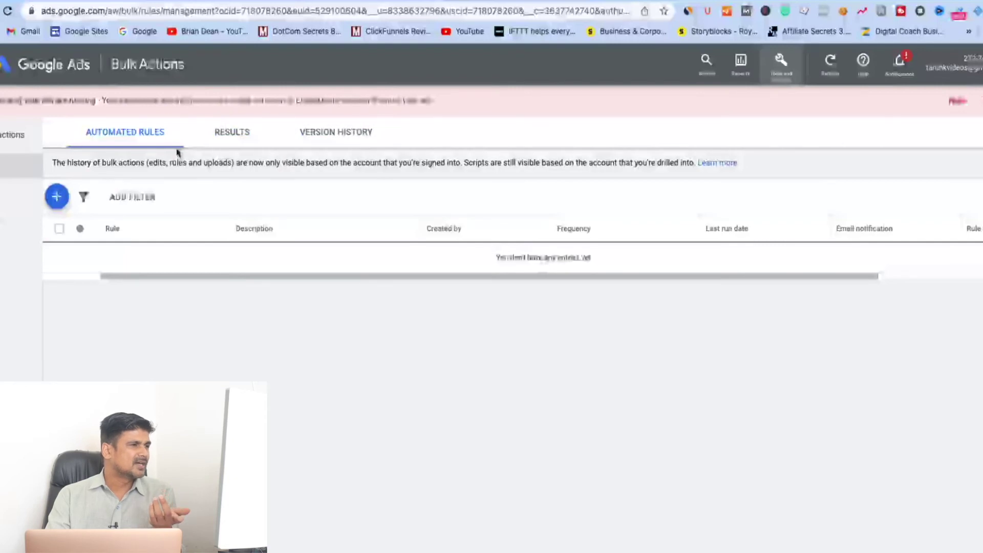
left_click(57, 197)
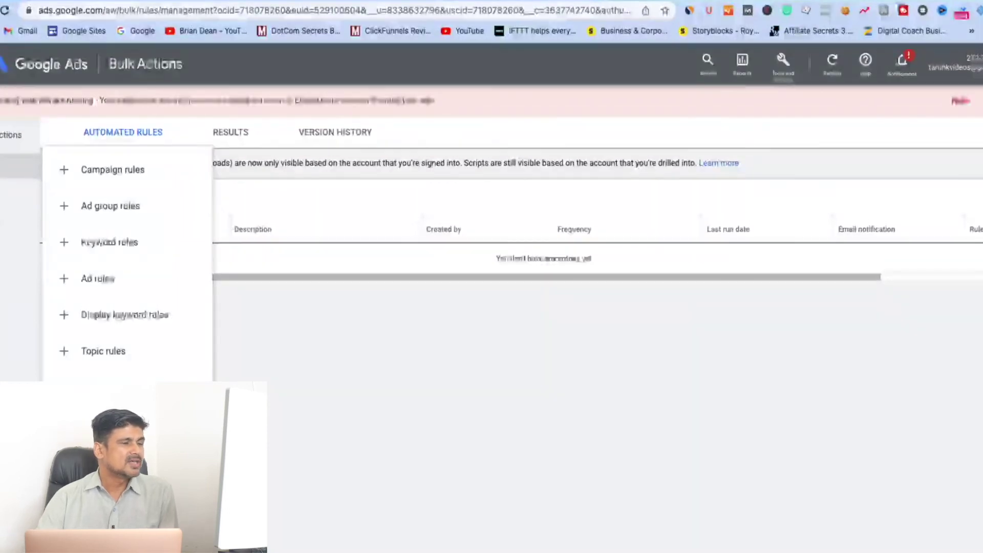
left_click(65, 178)
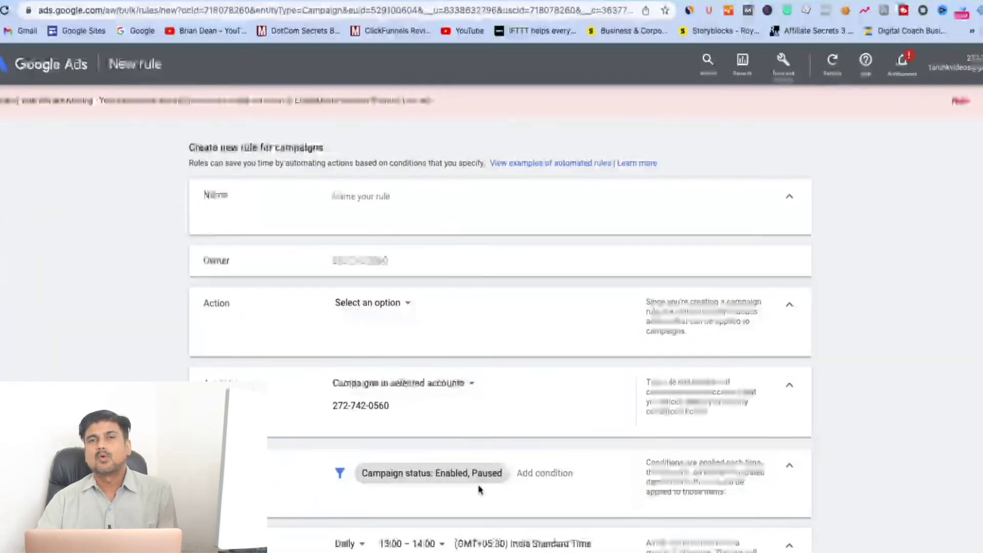
- Review the settings of the new campaign rule form down to its email options and return to the automated rules list
scroll(479, 481, "down", 5)
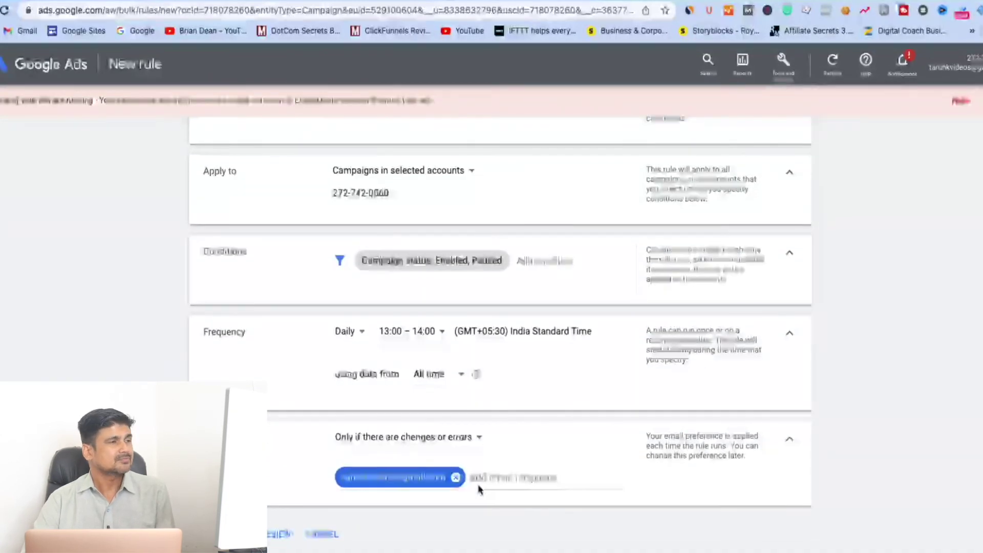
scroll(479, 489, "up", 5)
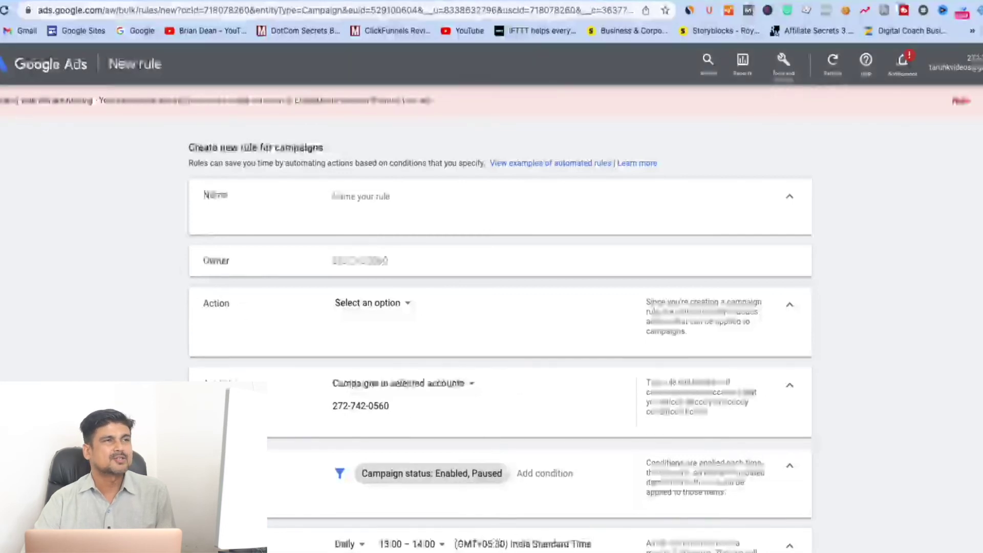
key("alt+Left")
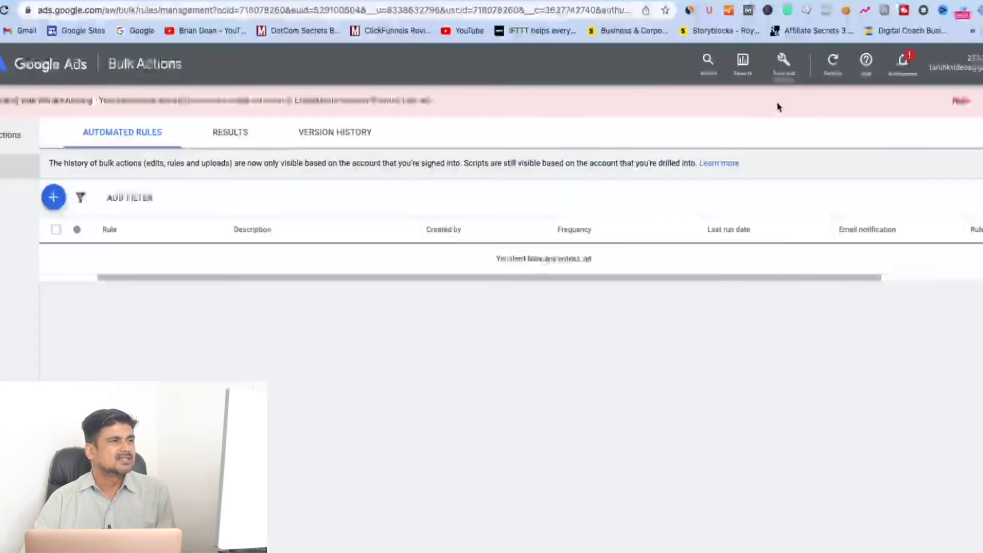
- Open a new blank script from the Scripts page of the bulk actions and dismiss the account alert banner
left_click(785, 66)
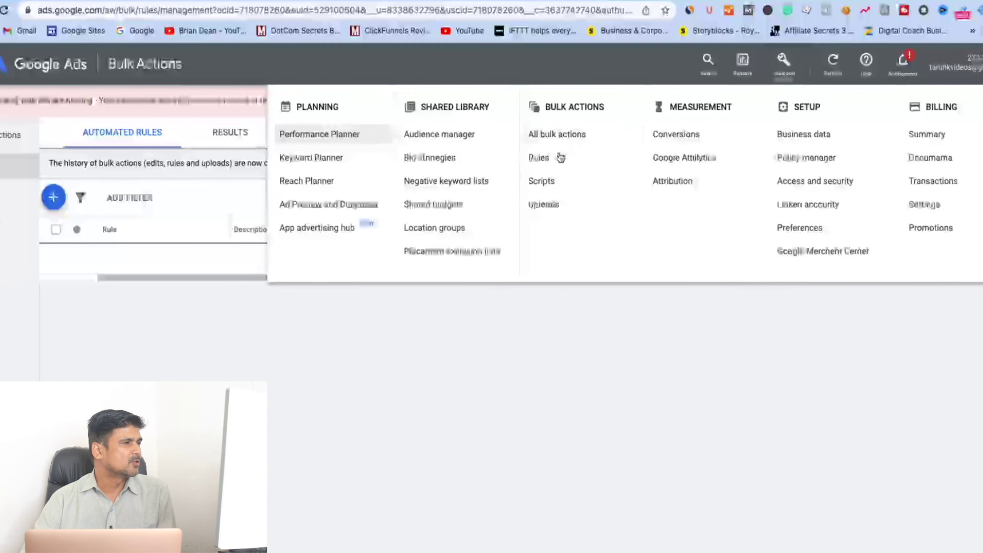
left_click(553, 185)
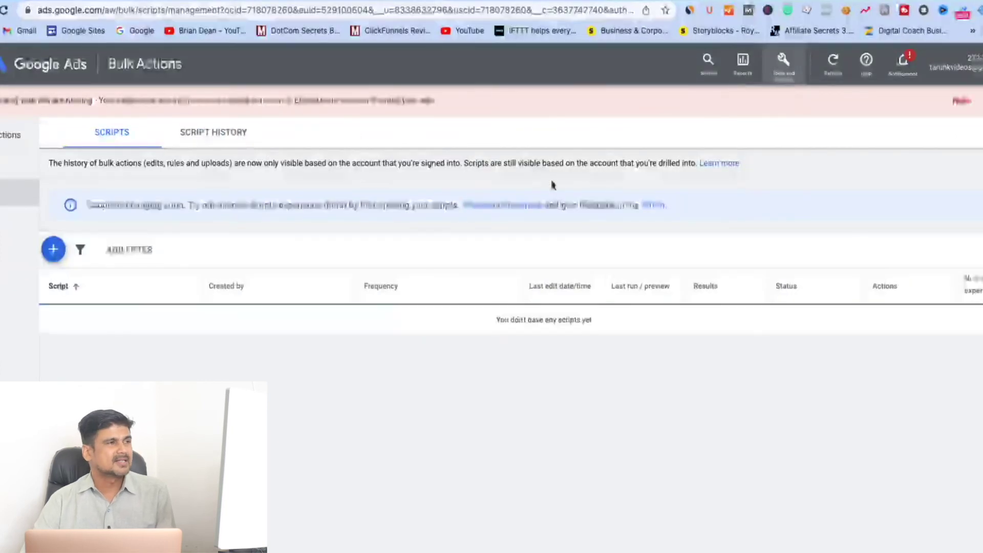
left_click(53, 249)
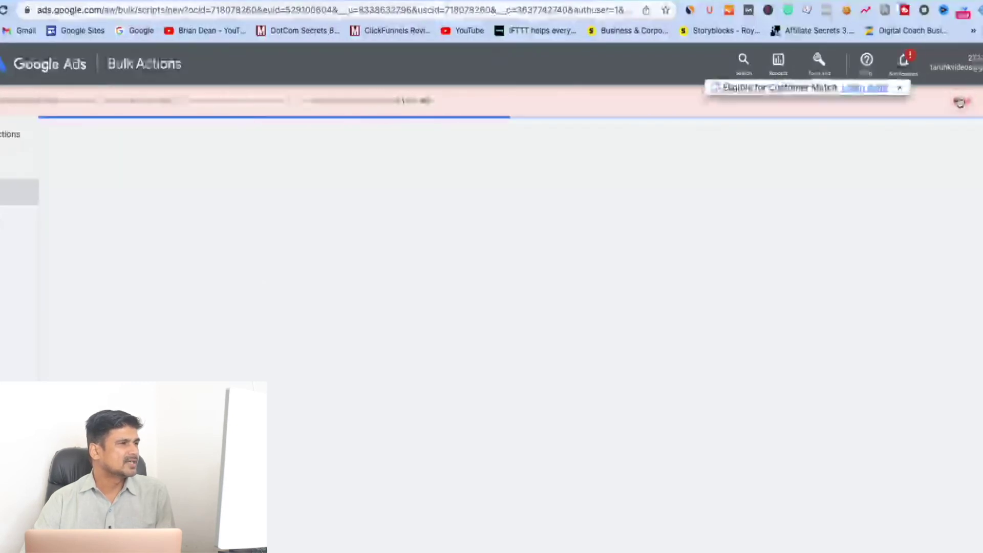
left_click(960, 102)
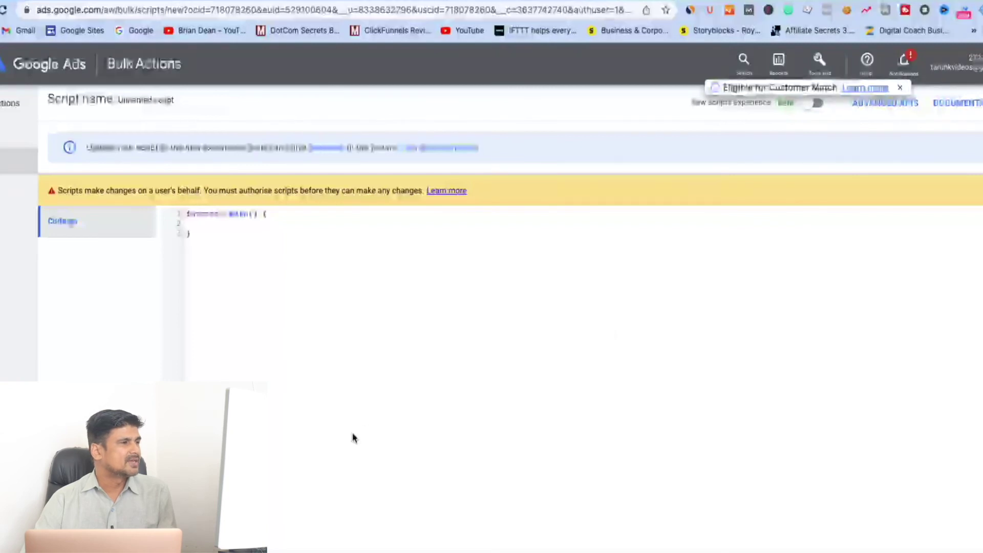
- View the script editor's new file name prompt, cancel it and return to the campaigns overview
left_click(97, 491)
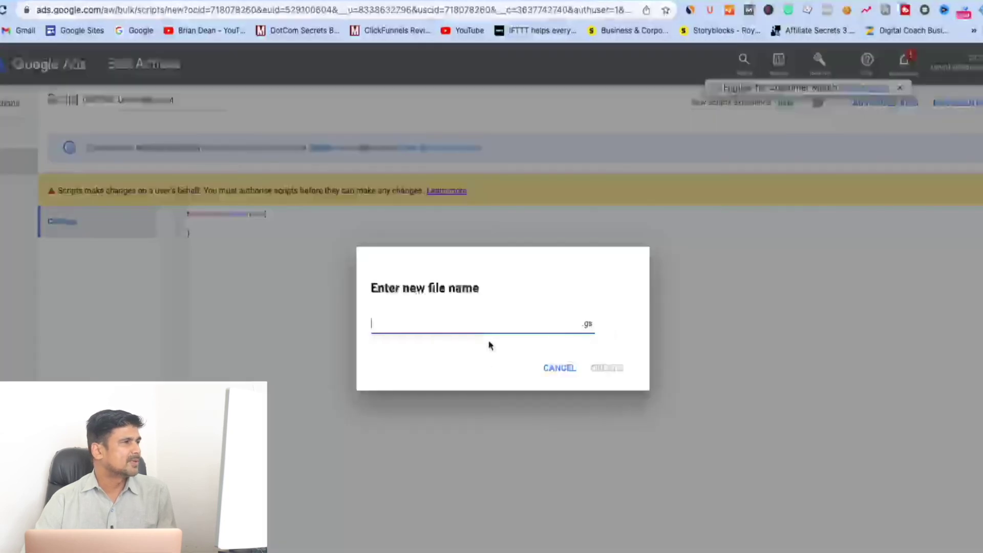
left_click(557, 371)
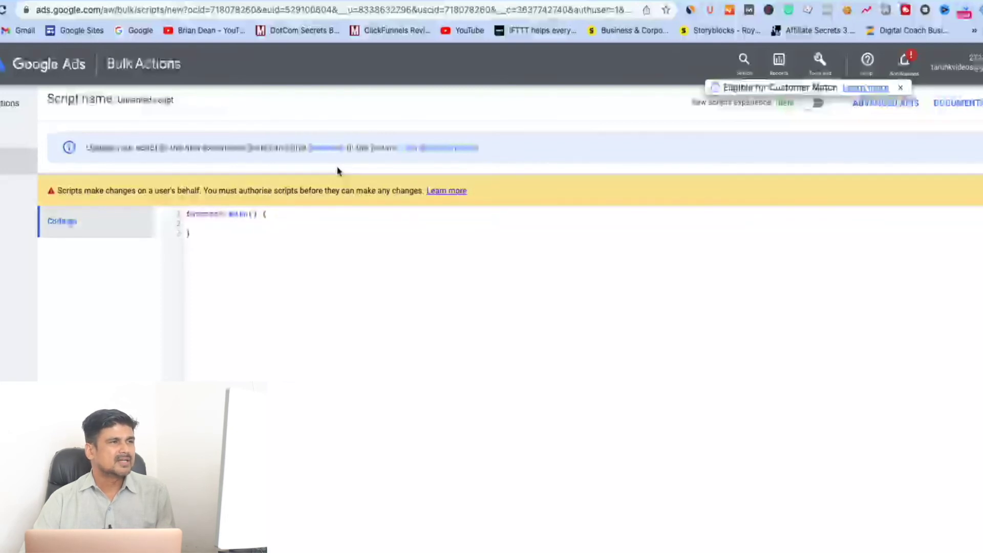
left_click(339, 1)
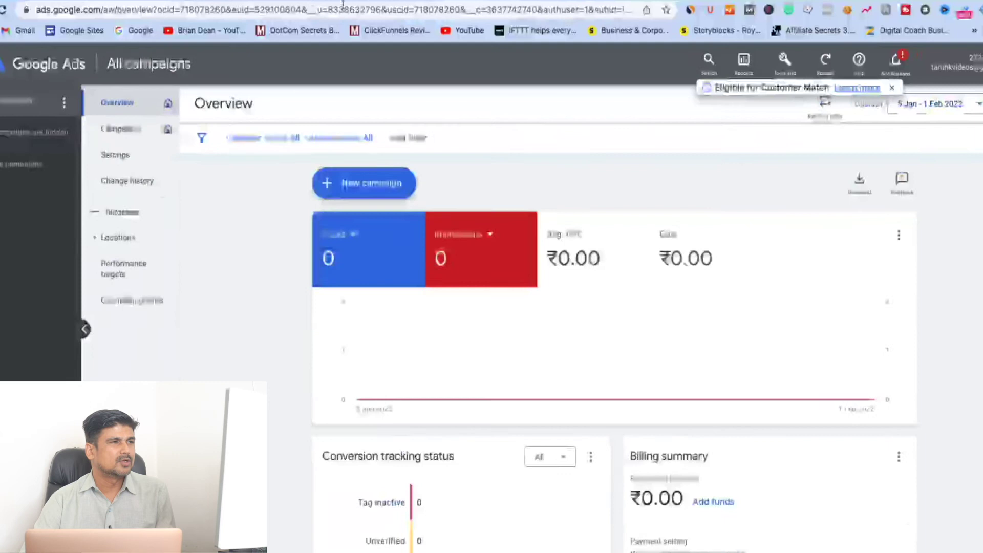
- View the spreadsheet upload form on the Uploads page of the bulk actions and the Schedules page
left_click(787, 62)
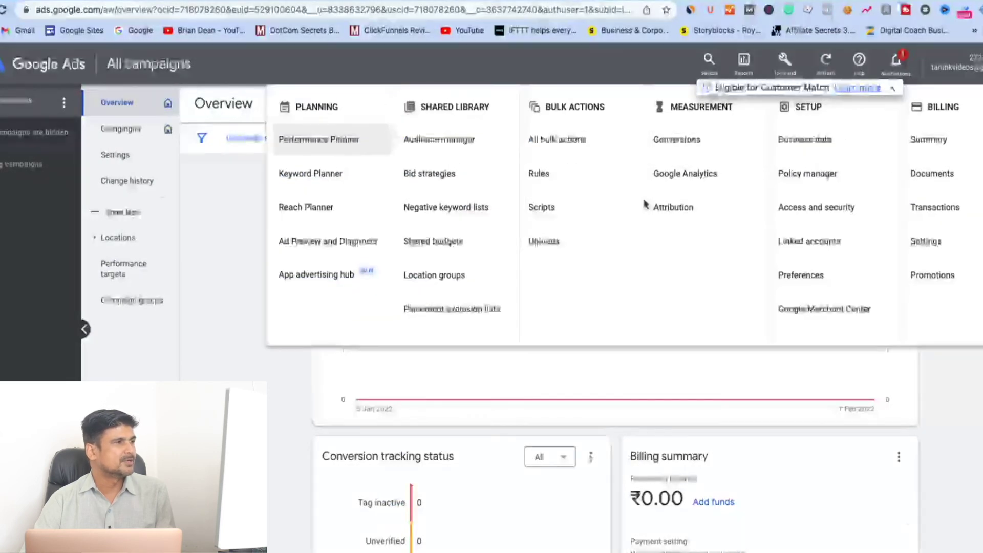
left_click(569, 251)
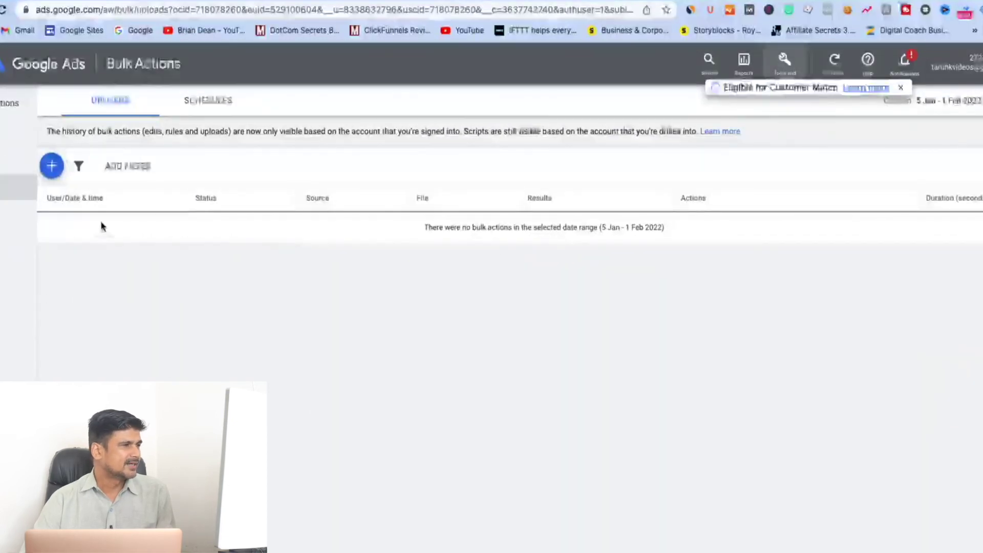
left_click(52, 165)
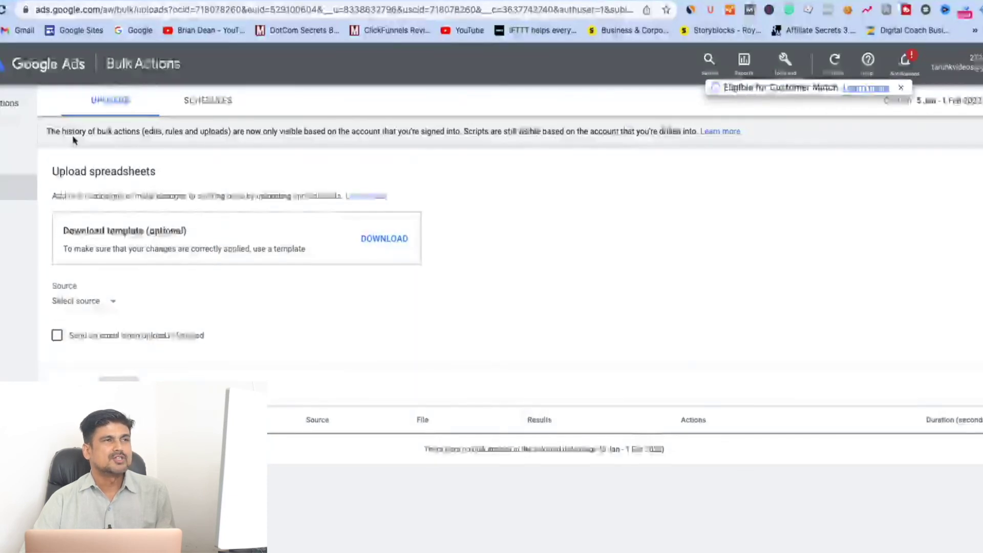
left_click(204, 102)
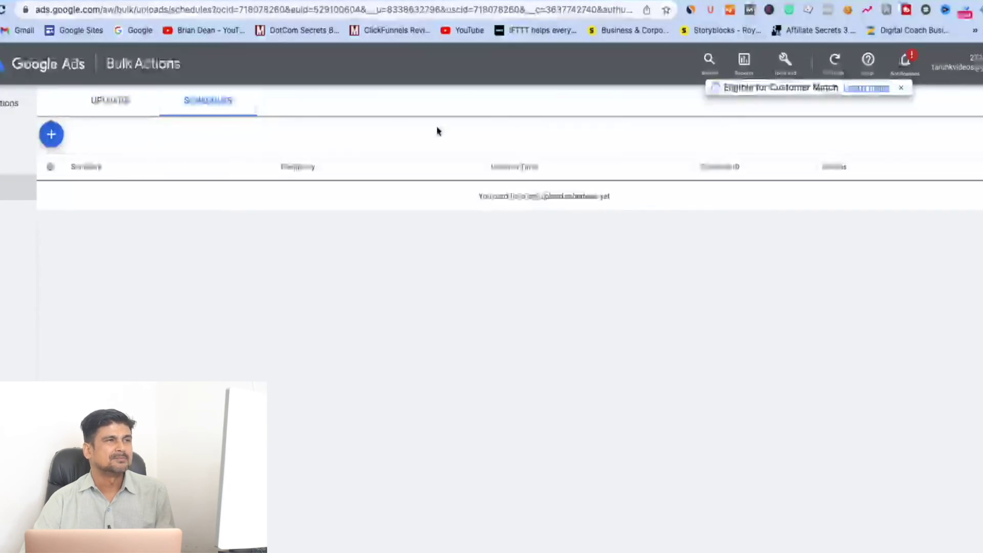
- View the Conversions page and the conversion types offered for a new conversion action, and return to the conversion actions list
left_click(783, 69)
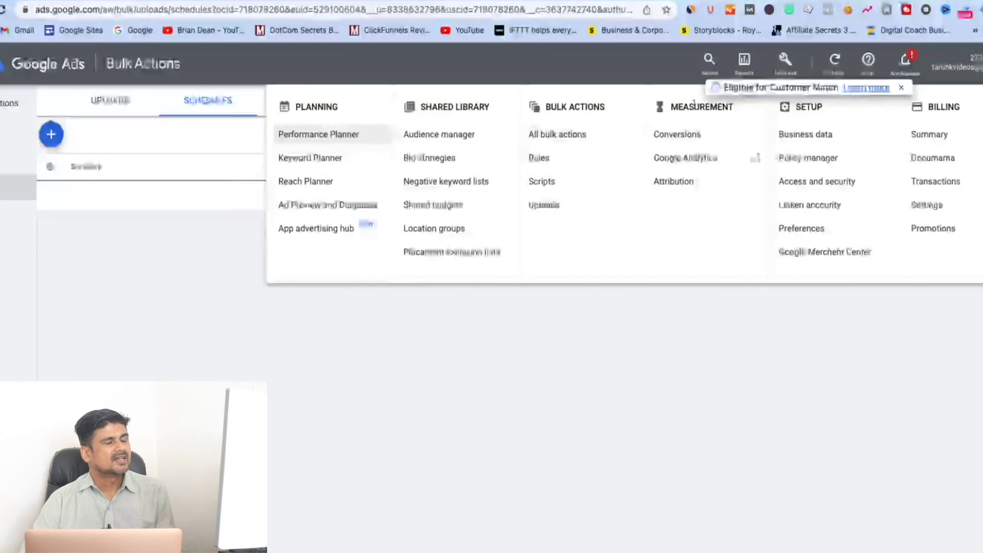
left_click(701, 135)
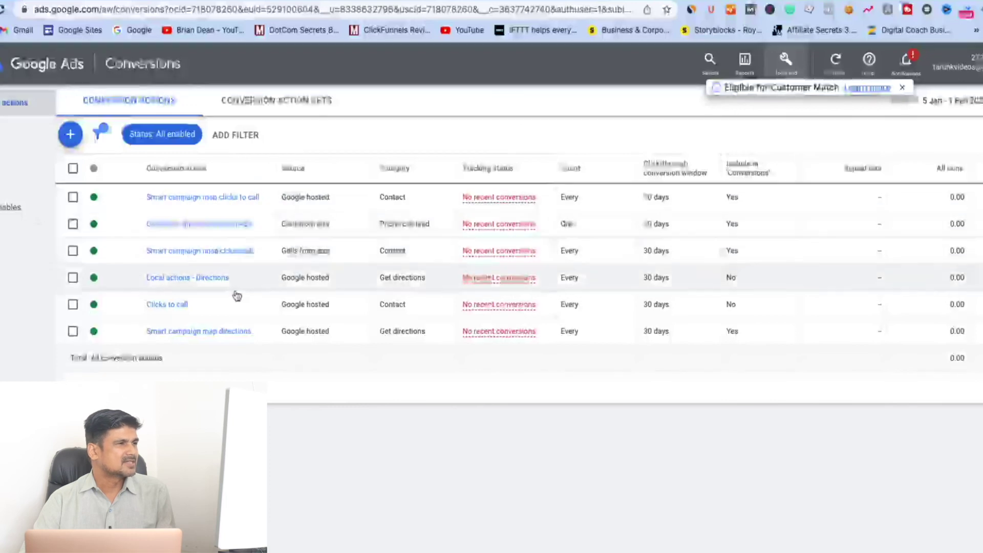
left_click(71, 135)
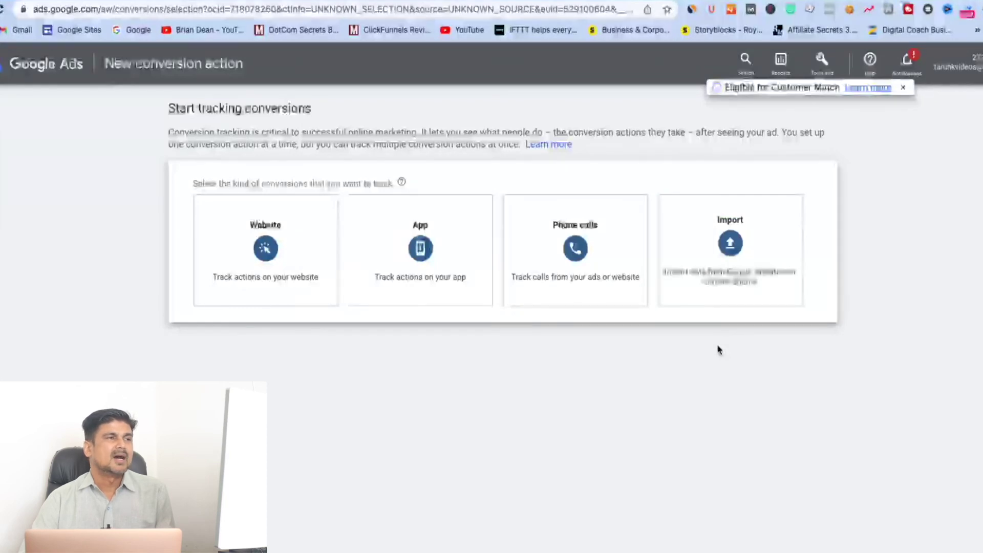
key("alt+Left")
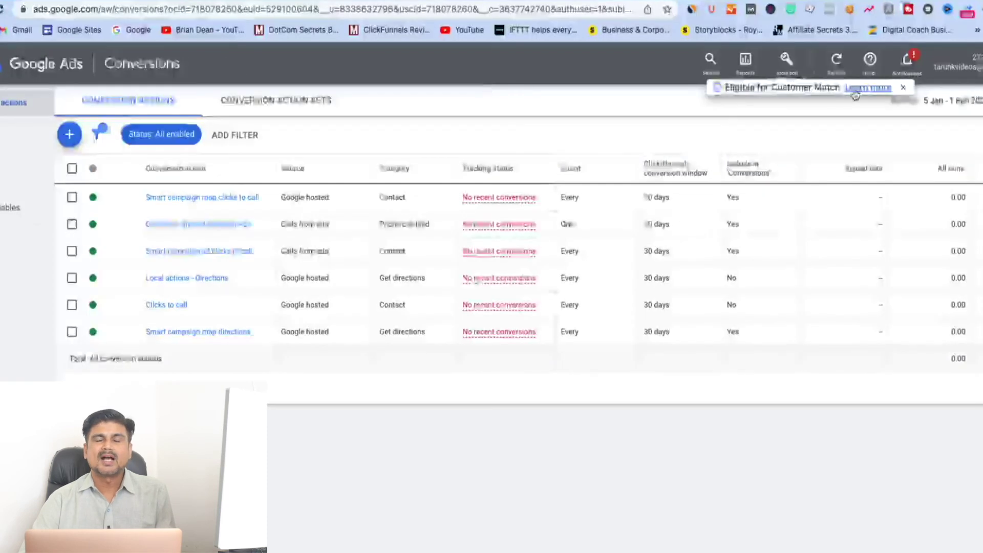
- Open the linked Google Analytics account, look through its Home report cards and return to the Google Ads conversion actions
left_click(786, 60)
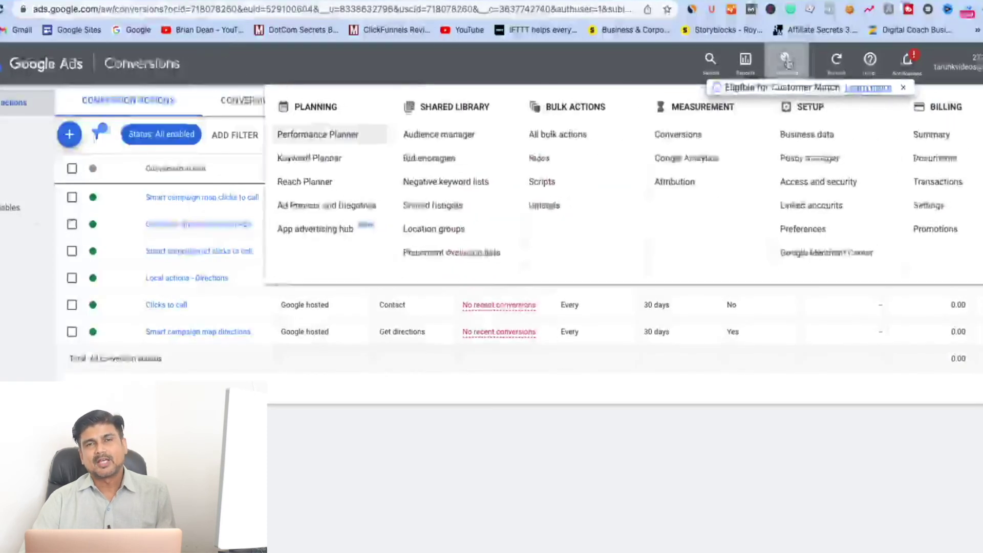
left_click(711, 160)
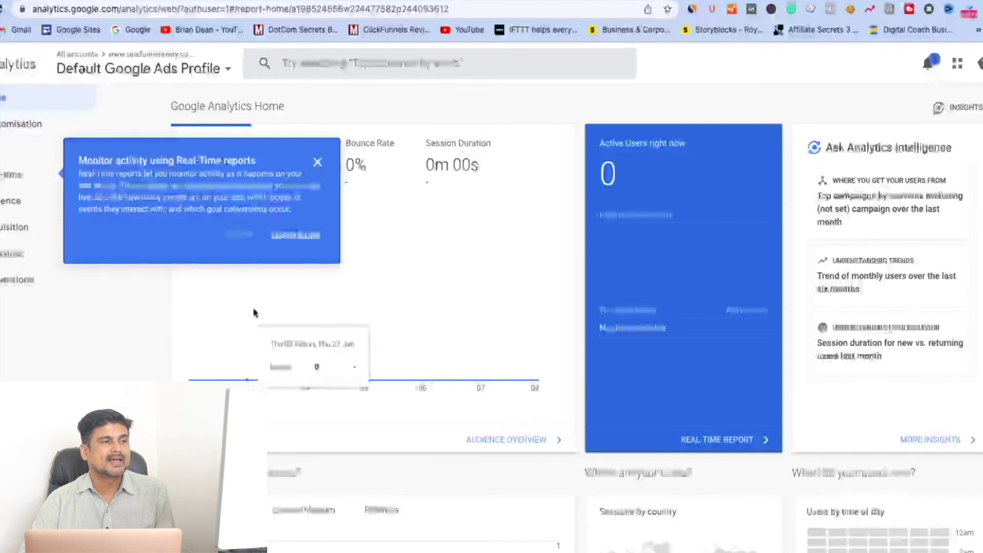
scroll(472, 318, "down", 7)
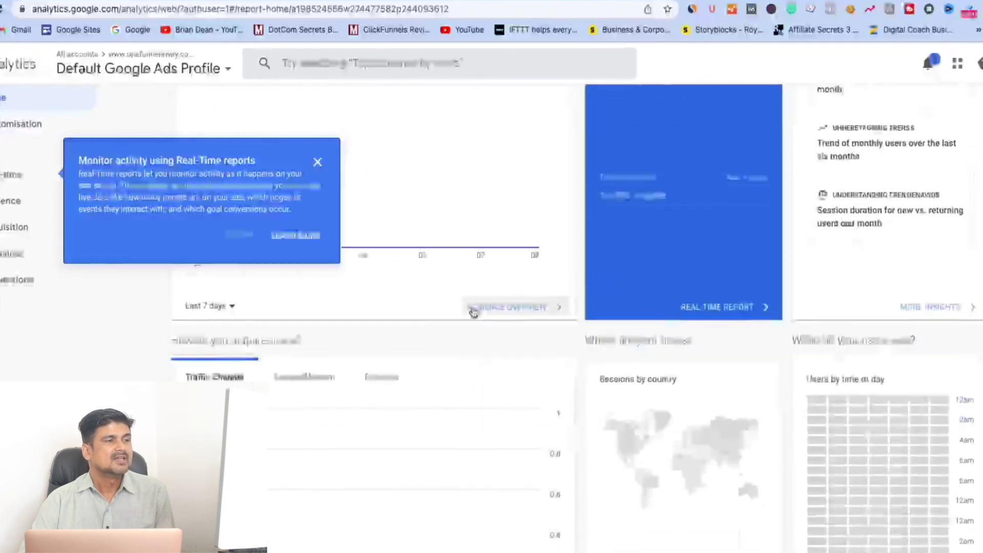
scroll(380, 374, "down", 7)
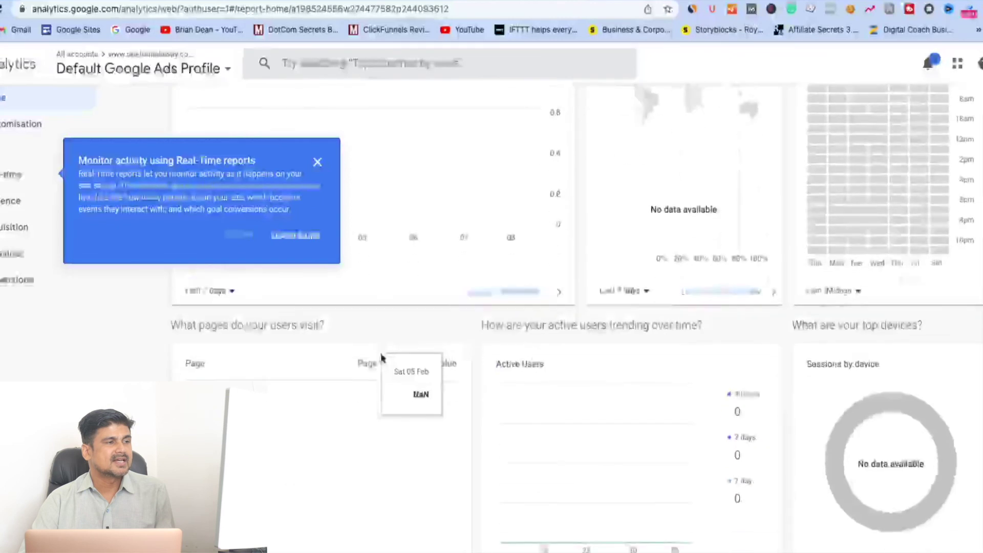
scroll(381, 353, "up", 14)
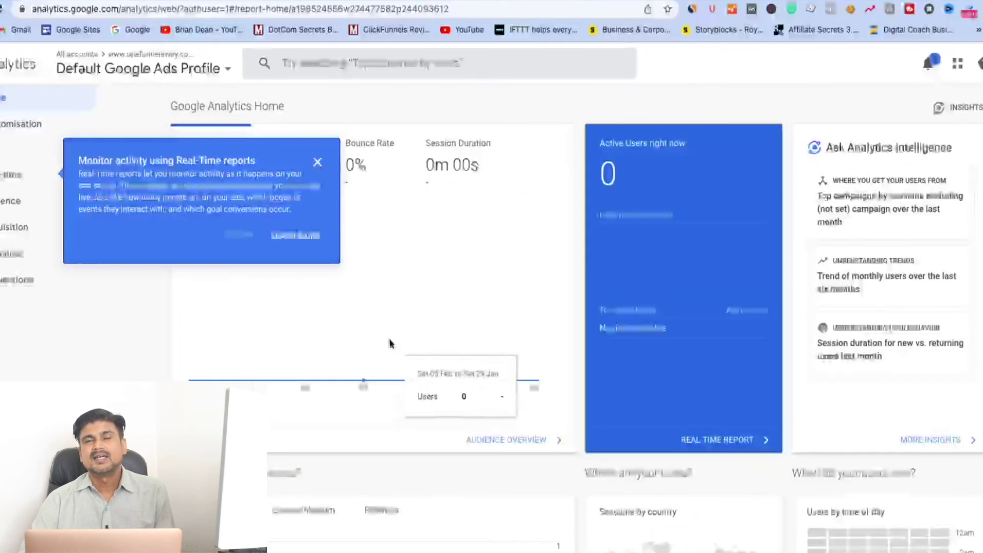
scroll(389, 328, "down", 10)
scroll(390, 319, "up", 10)
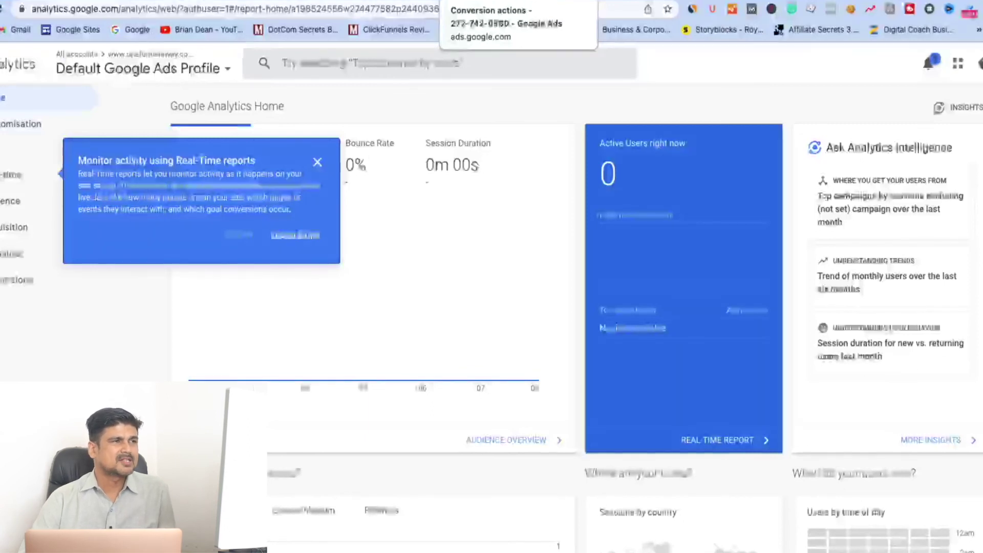
left_click(481, 1)
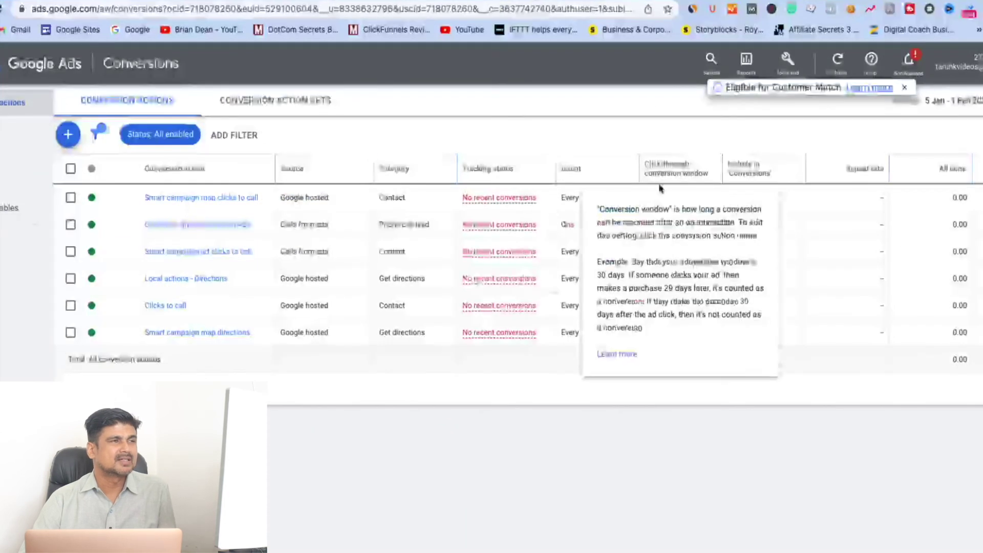
- Examine the Attribution overview, including its path analysis, device analysis, model comparison and top assisting campaigns cards
left_click(785, 60)
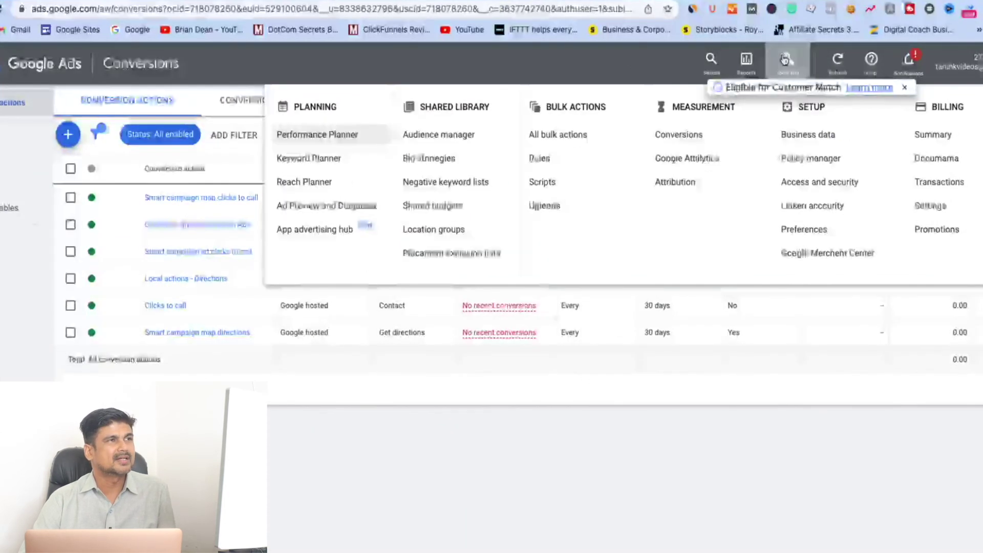
left_click(676, 182)
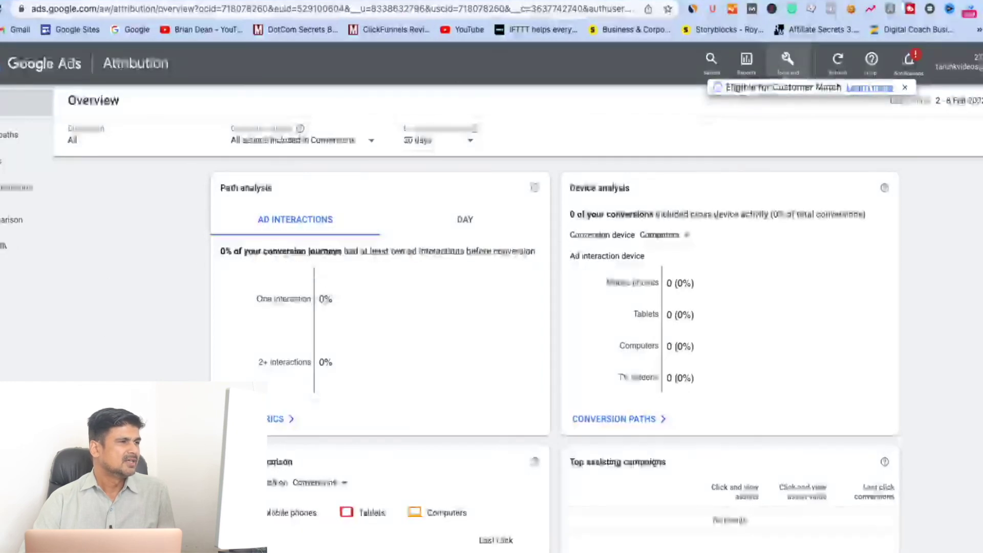
scroll(323, 286, "down", 2)
scroll(225, 287, "up", 2)
scroll(225, 287, "down", 2)
scroll(328, 230, "up", 1)
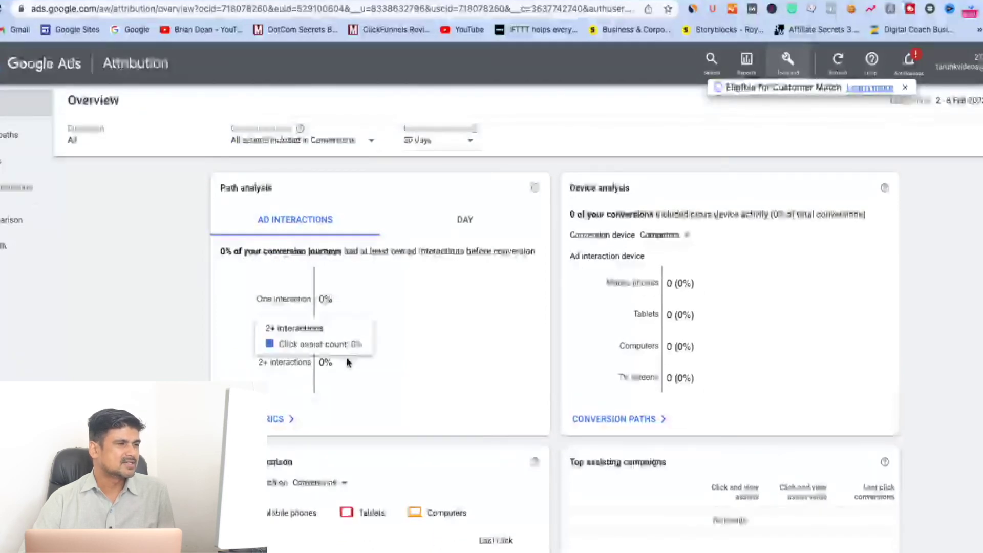
scroll(379, 384, "down", 2)
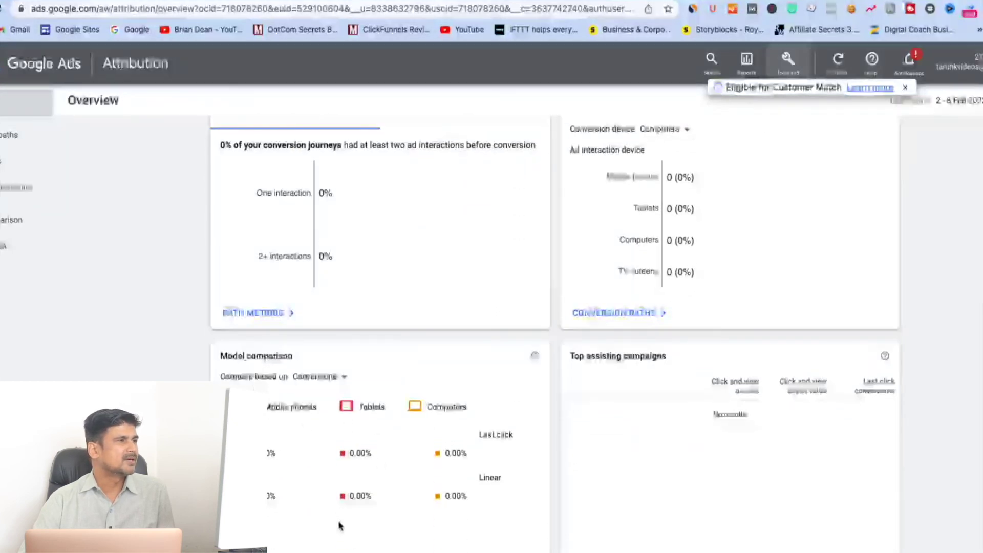
scroll(387, 497, "up", 2)
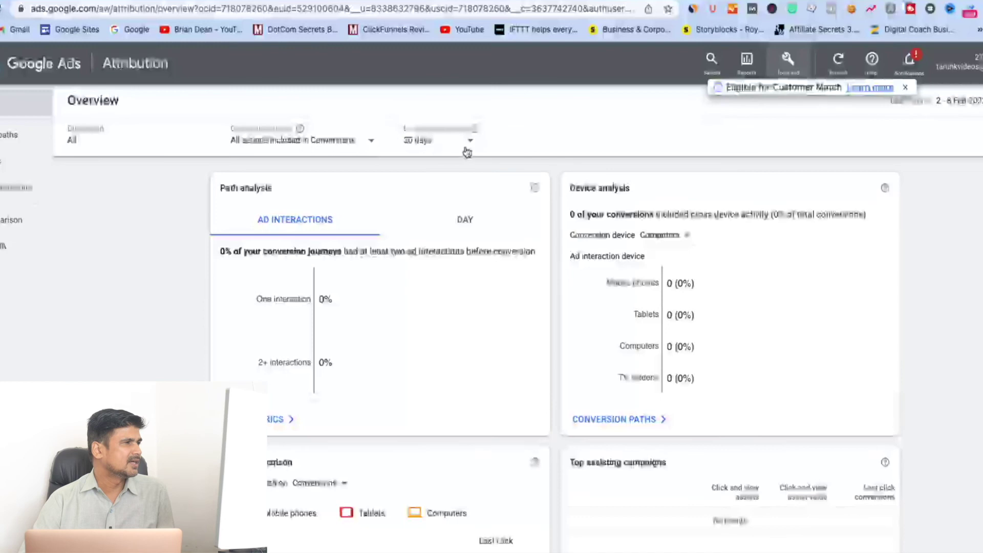
- View the Conversion paths, Path metrics, Model comparison and Switch to DDA pages of Attribution
left_click(7, 139)
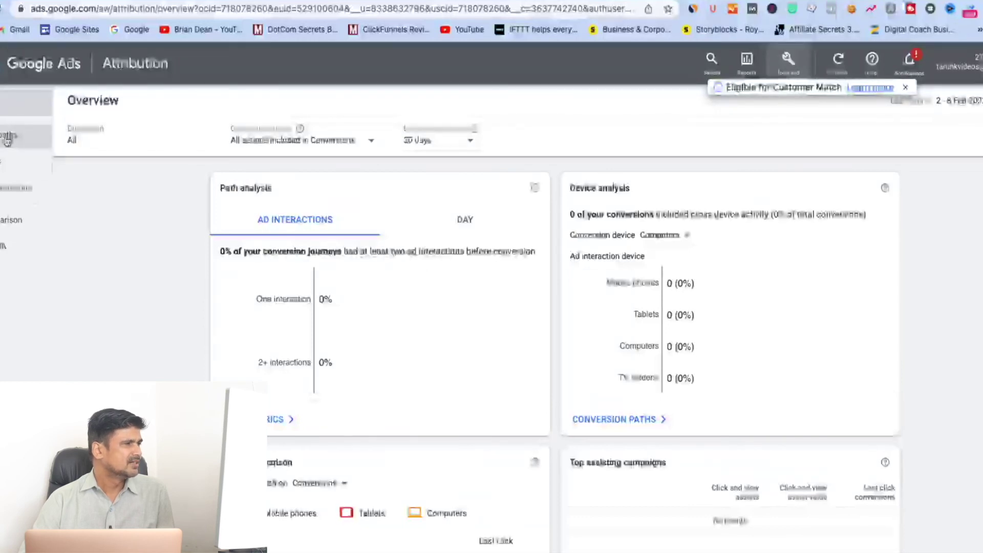
left_click(7, 163)
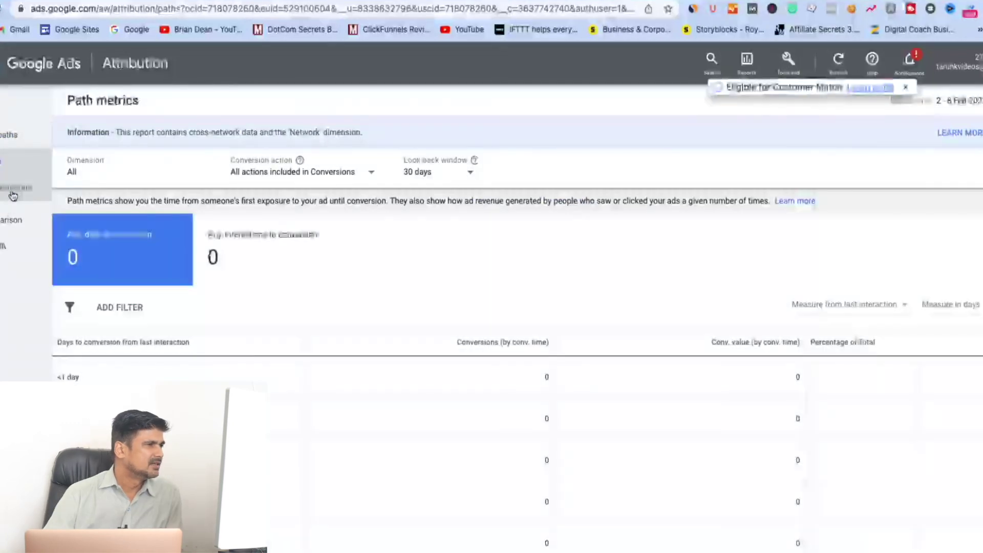
left_click(21, 226)
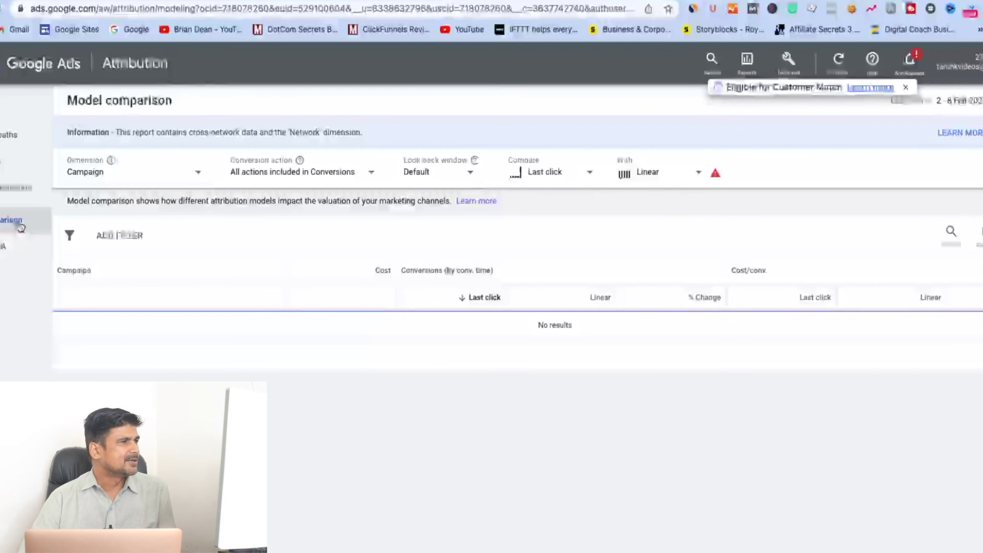
left_click(10, 250)
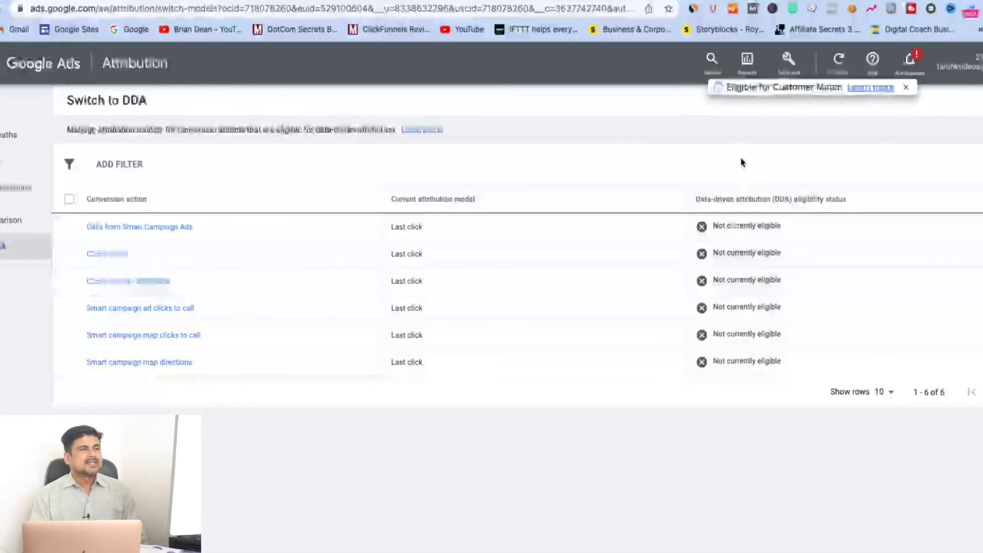
- View the data feed types offered under Business data, including local product and dynamic ad feeds, and check Policy manager for policy issues
left_click(788, 64)
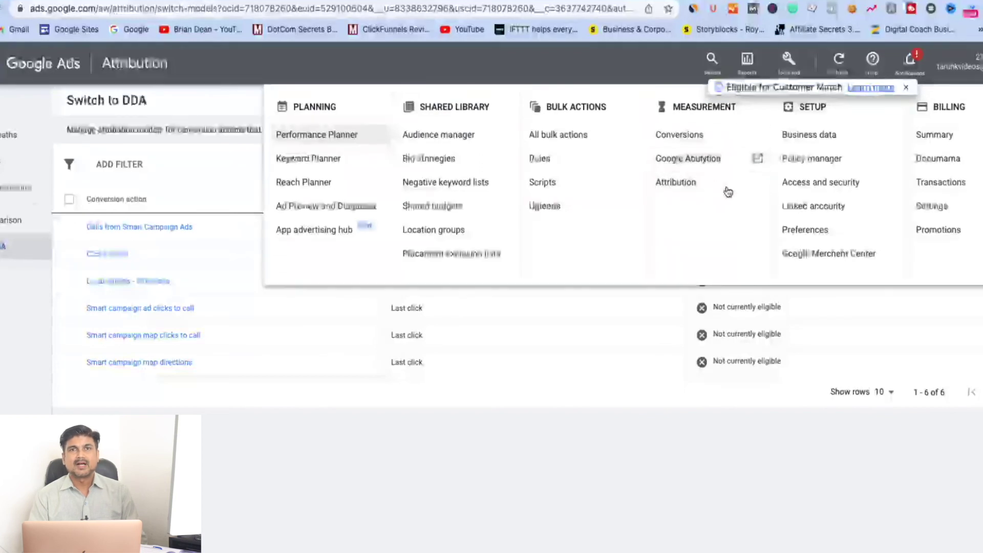
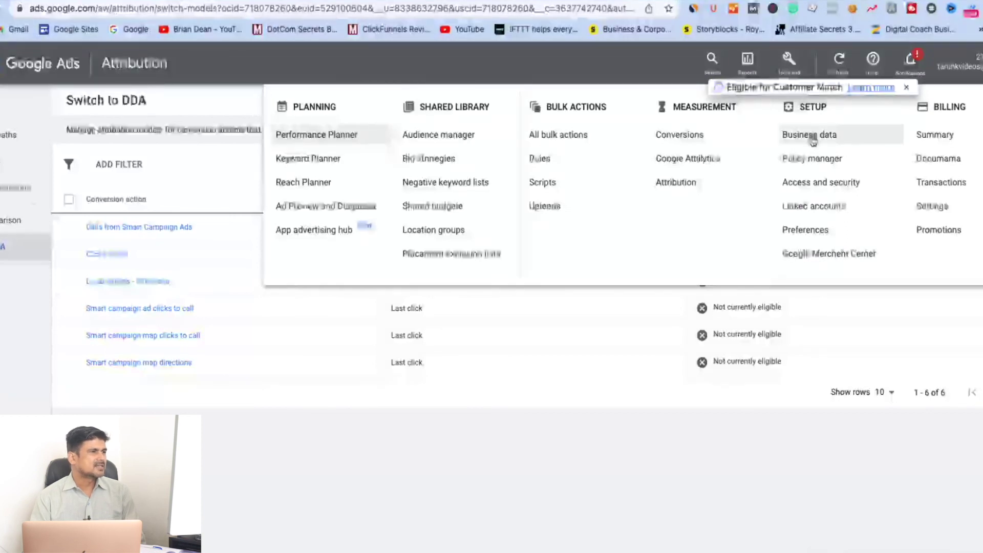
left_click(811, 136)
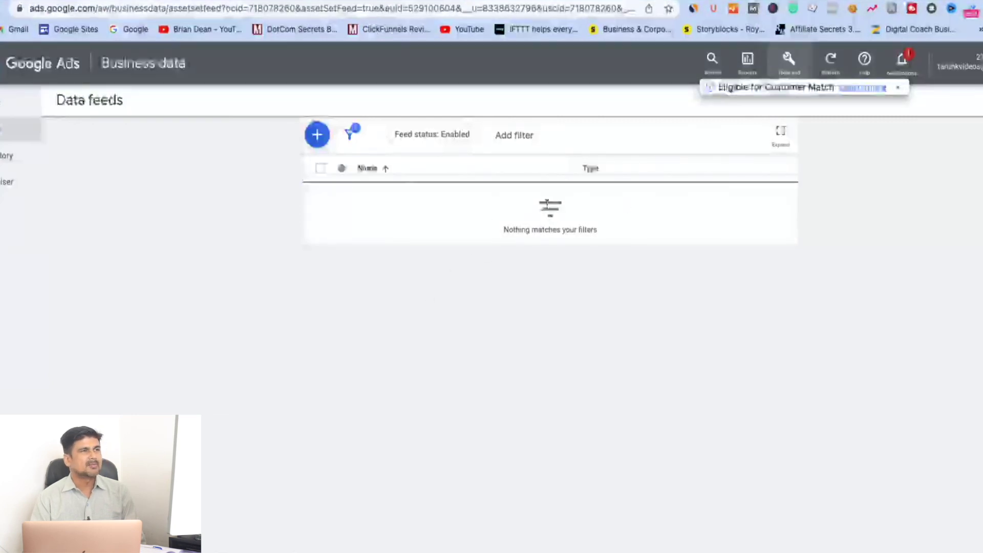
left_click(317, 135)
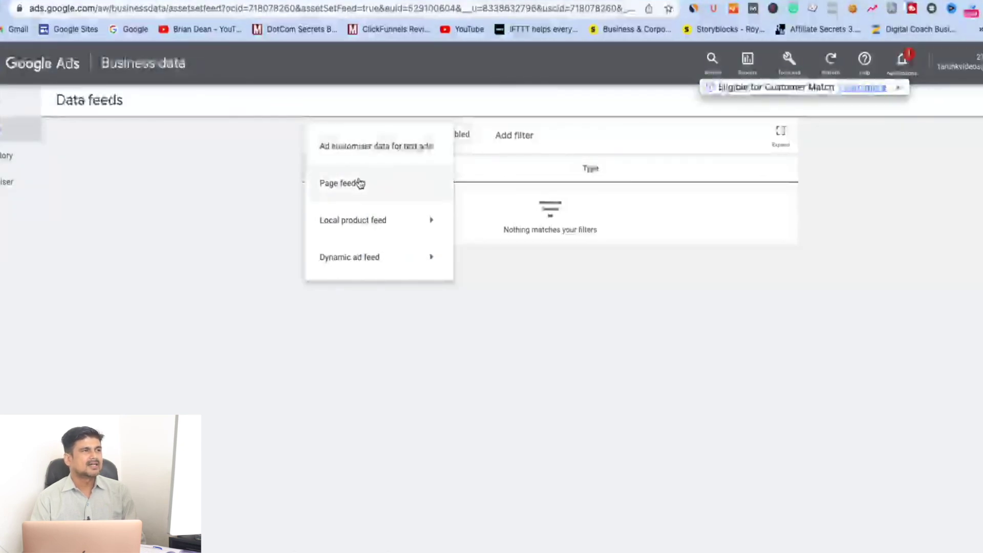
mouse_move(353, 226)
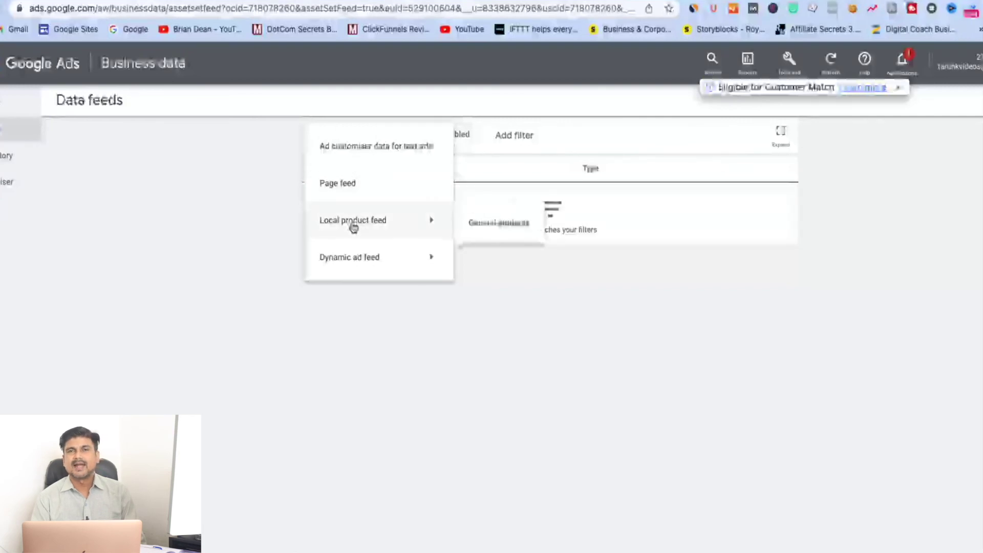
mouse_move(369, 275)
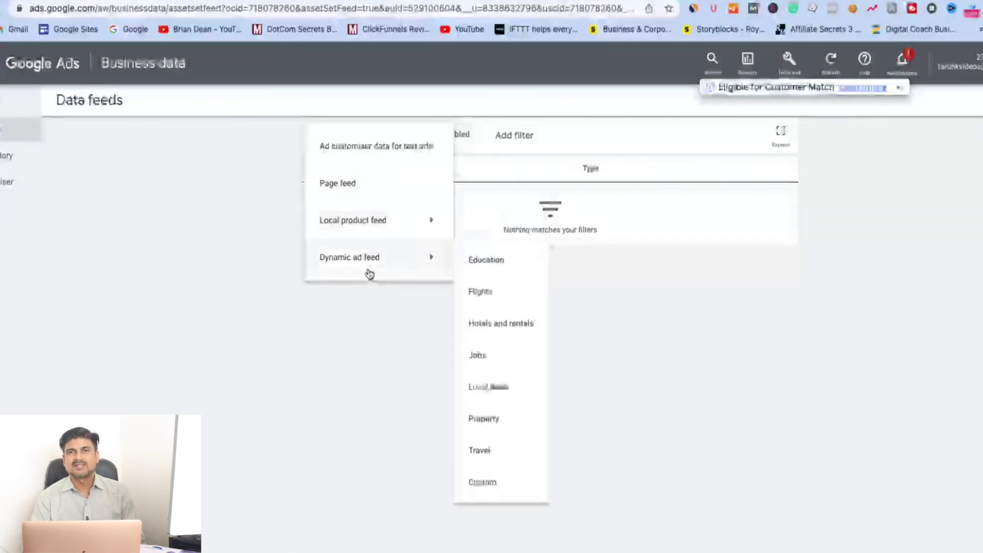
left_click(789, 68)
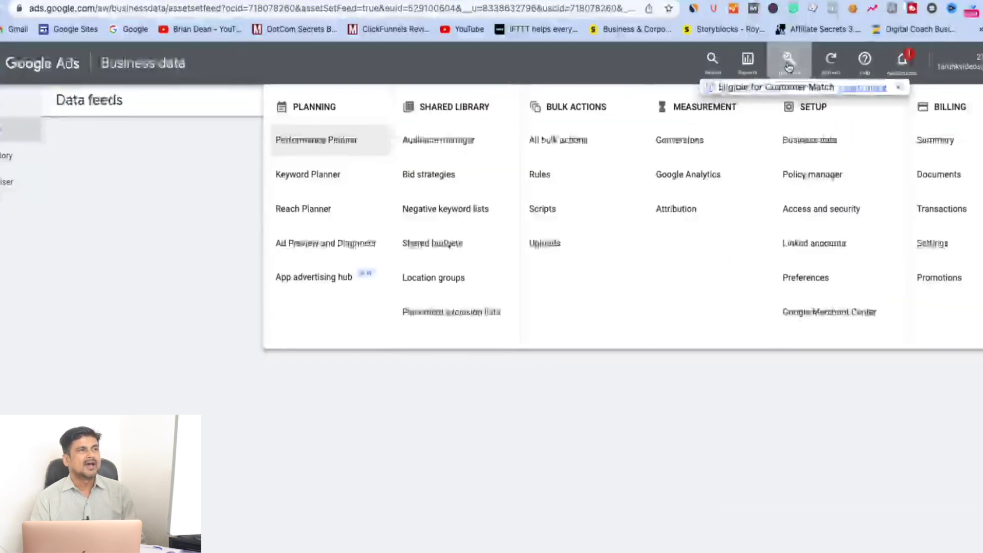
left_click(827, 182)
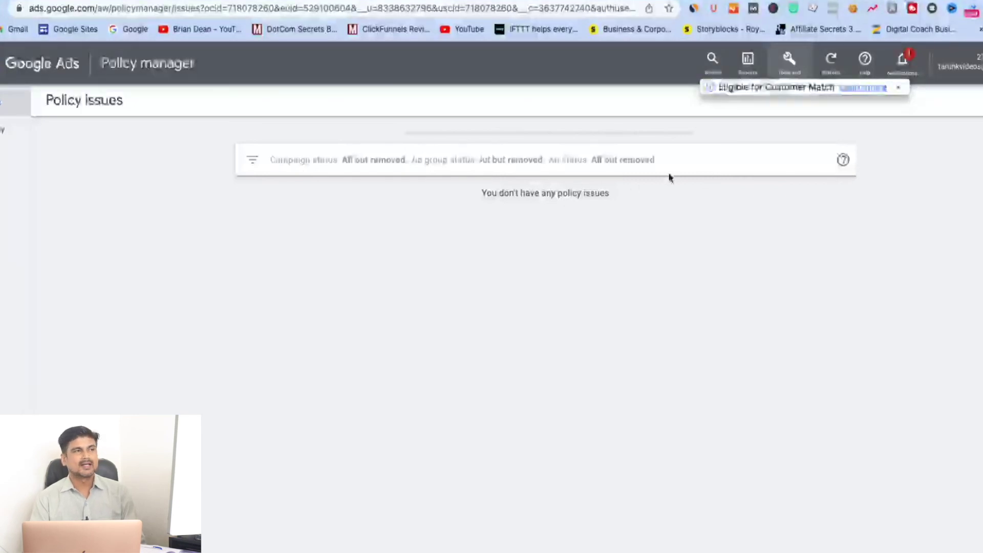
- View the Access and security users and compare the permissions of the access levels offered when inviting a new user
left_click(791, 61)
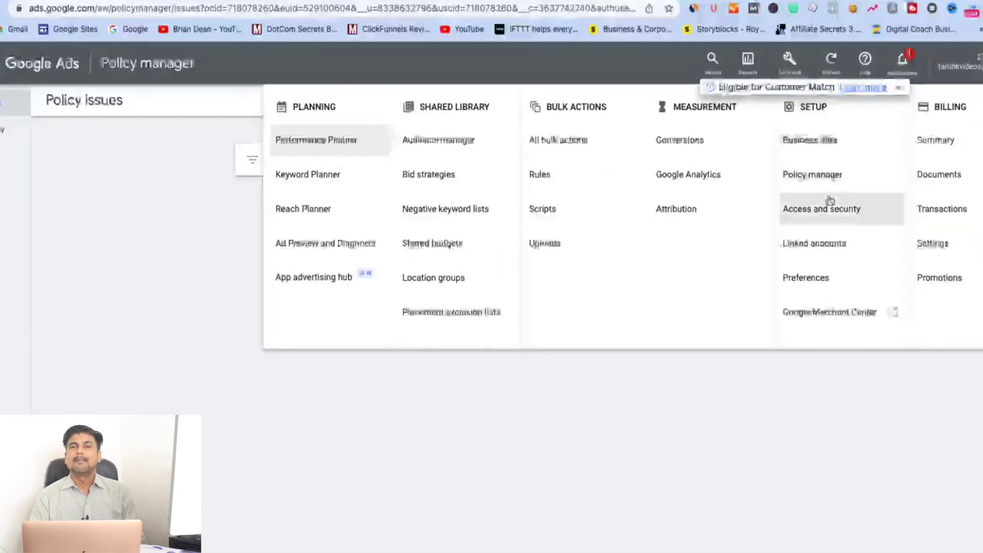
left_click(840, 221)
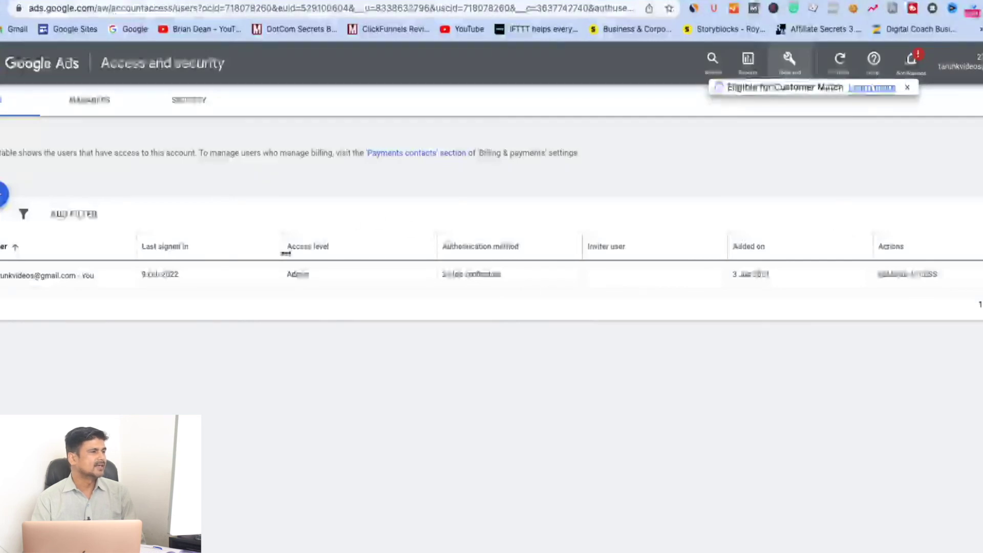
left_click(3, 194)
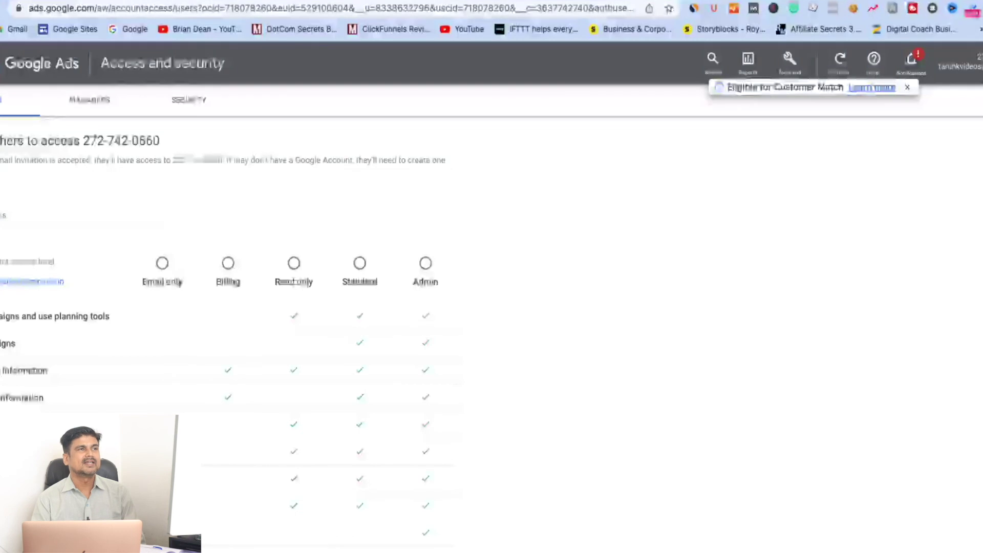
scroll(231, 302, "down", 5)
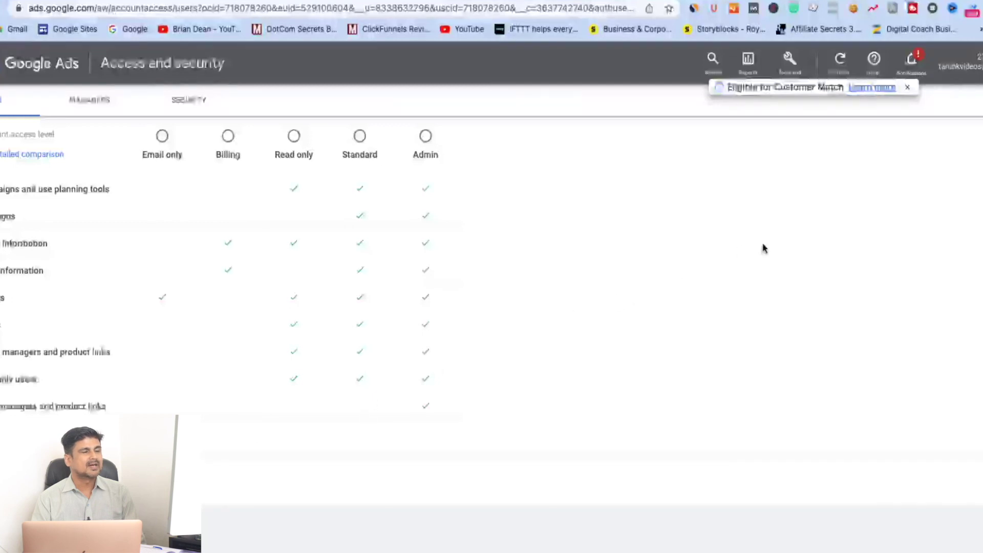
scroll(764, 248, "up", 3)
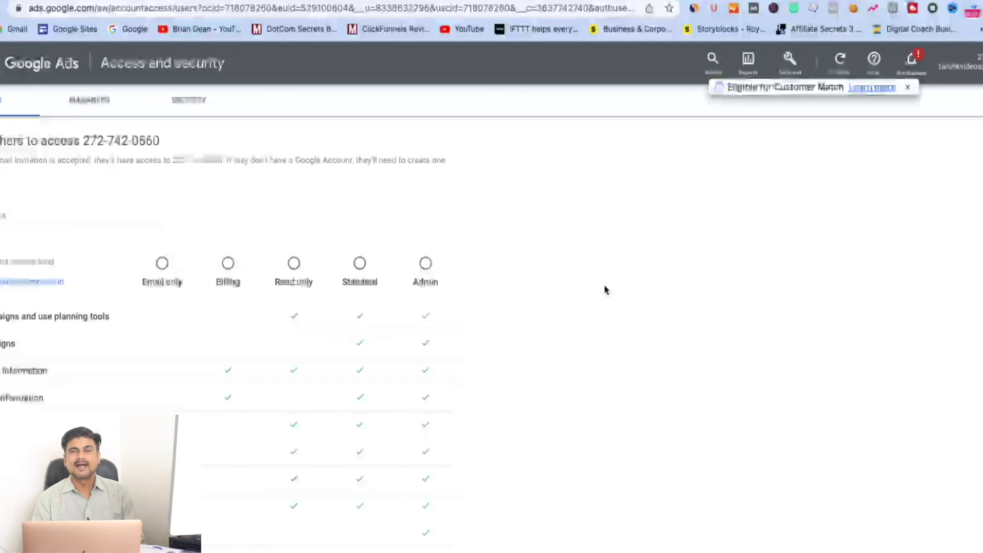
- Look through Linked accounts, covering the linked products, the Google products and the other popular third-party integrations
left_click(791, 64)
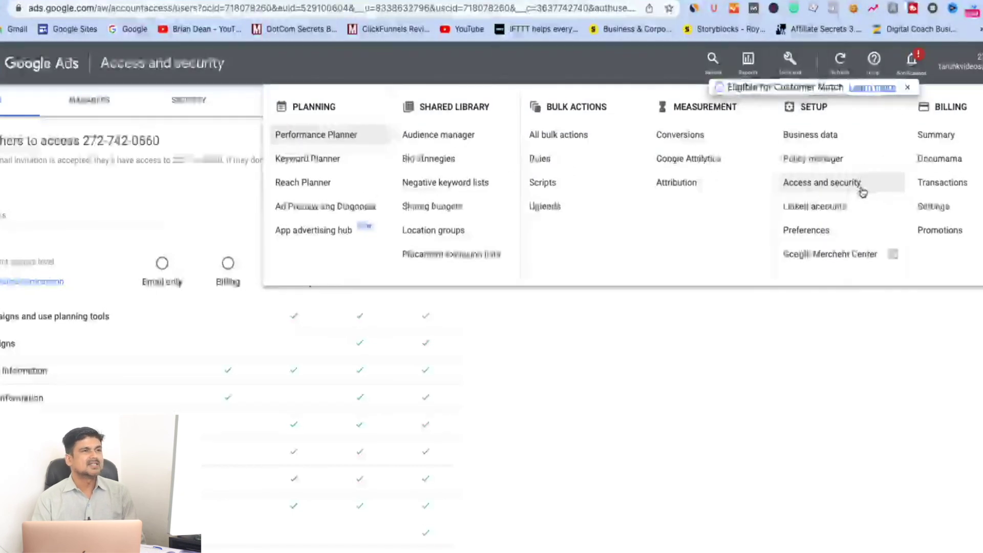
left_click(813, 207)
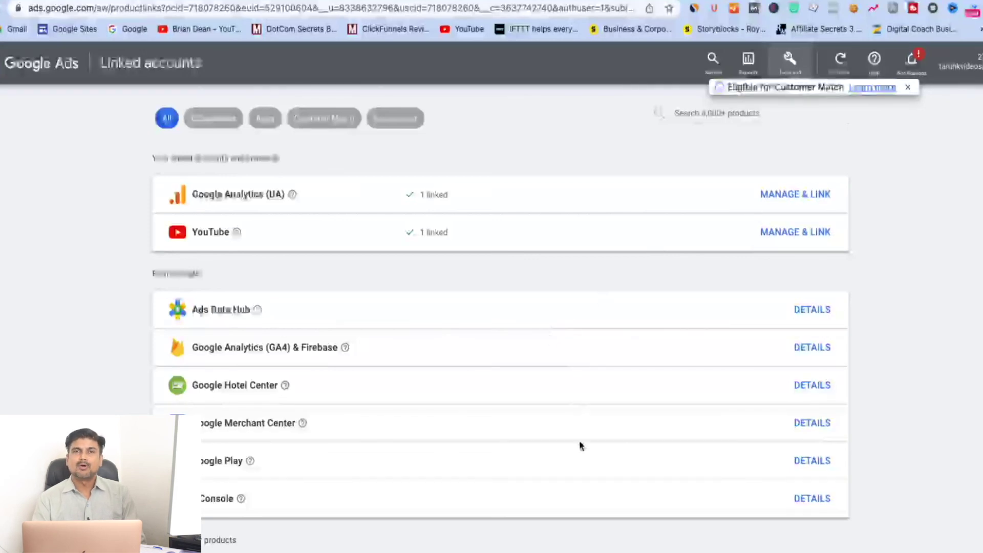
scroll(580, 440, "down", 2)
scroll(580, 440, "down", 6)
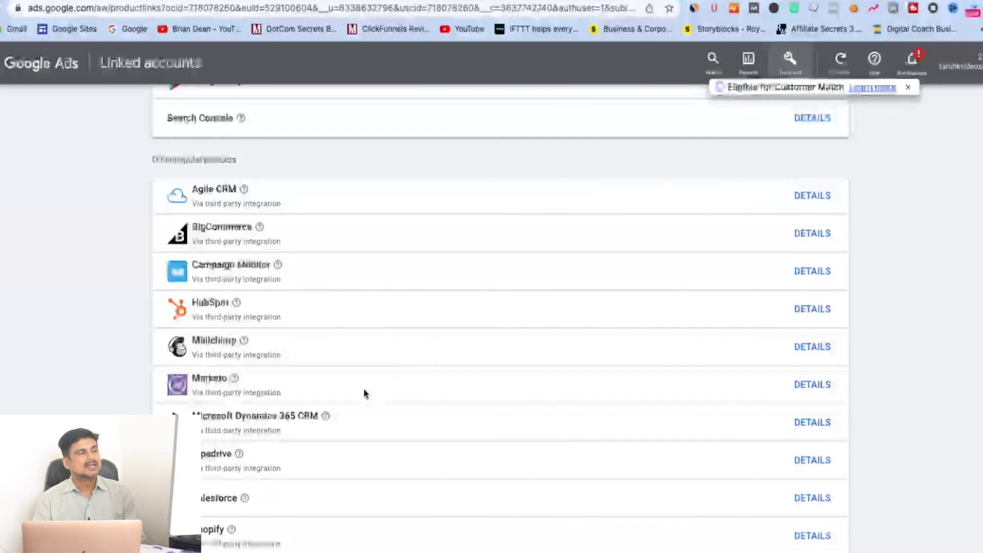
scroll(443, 470, "down", 3)
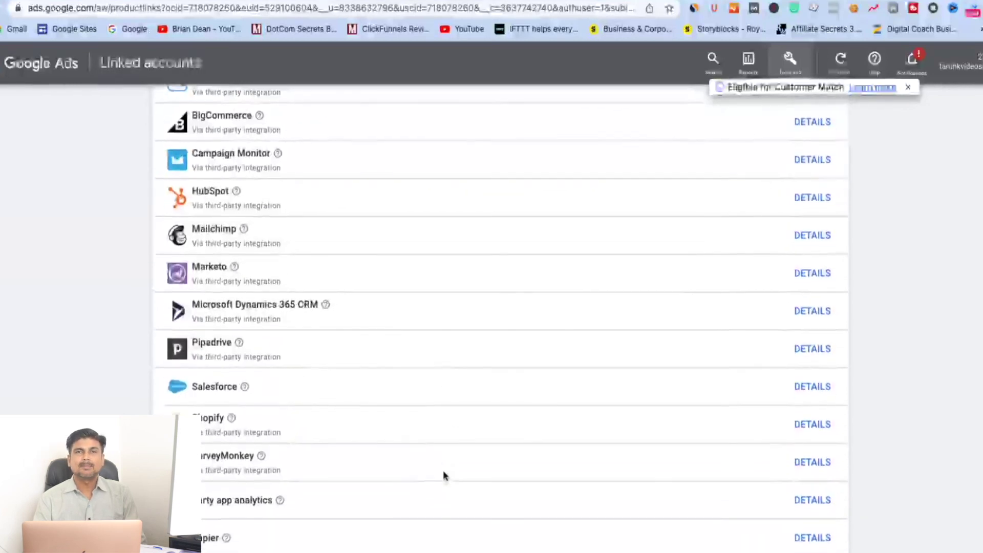
scroll(494, 408, "up", 3)
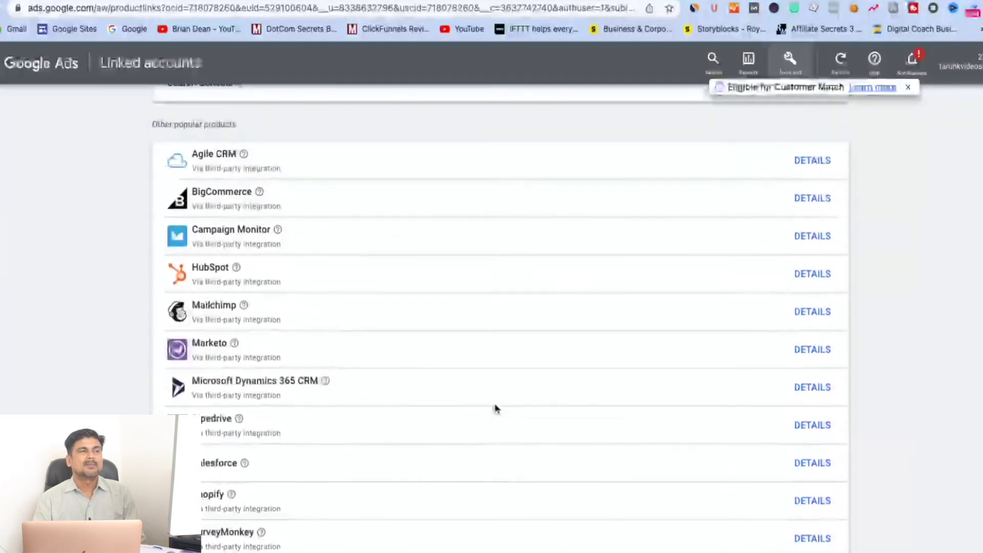
scroll(496, 408, "up", 8)
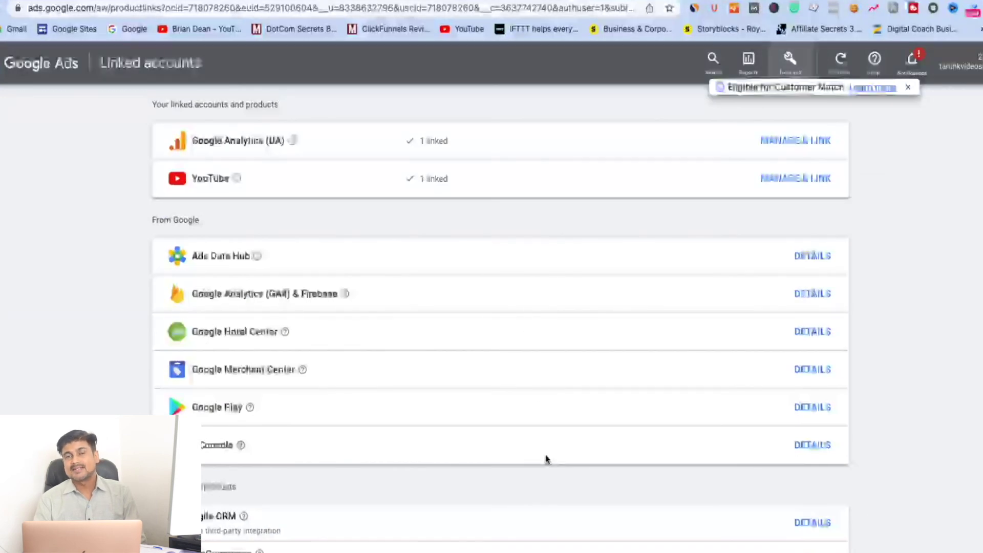
scroll(565, 538, "up", 1)
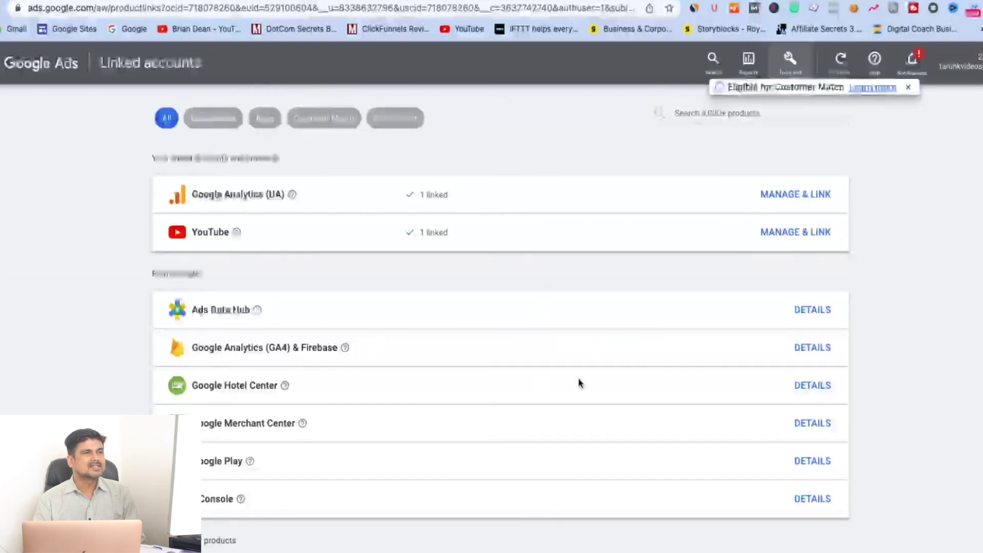
- View the account Preferences, including language, time zone and account status, and open Google Merchant Center
left_click(795, 65)
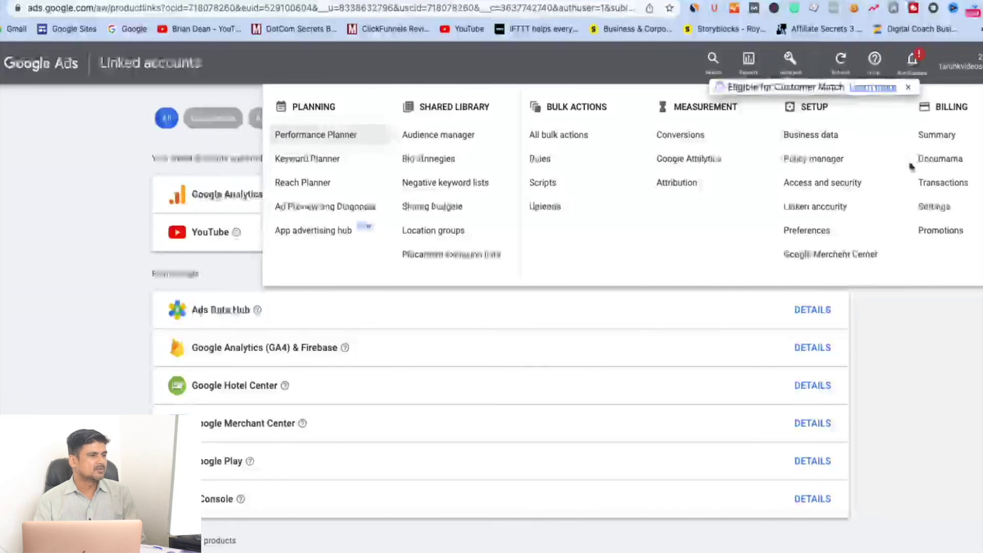
left_click(808, 232)
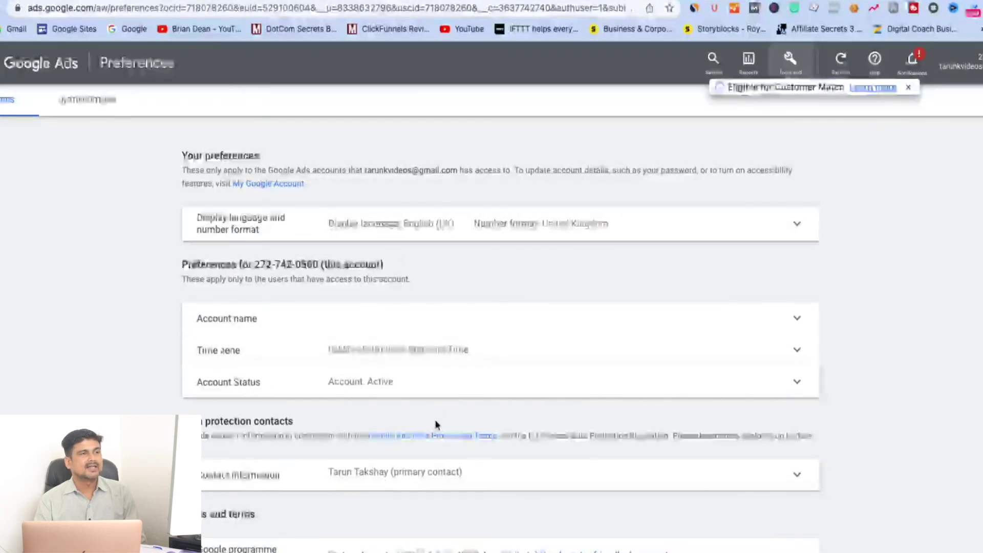
scroll(479, 356, "down", 1)
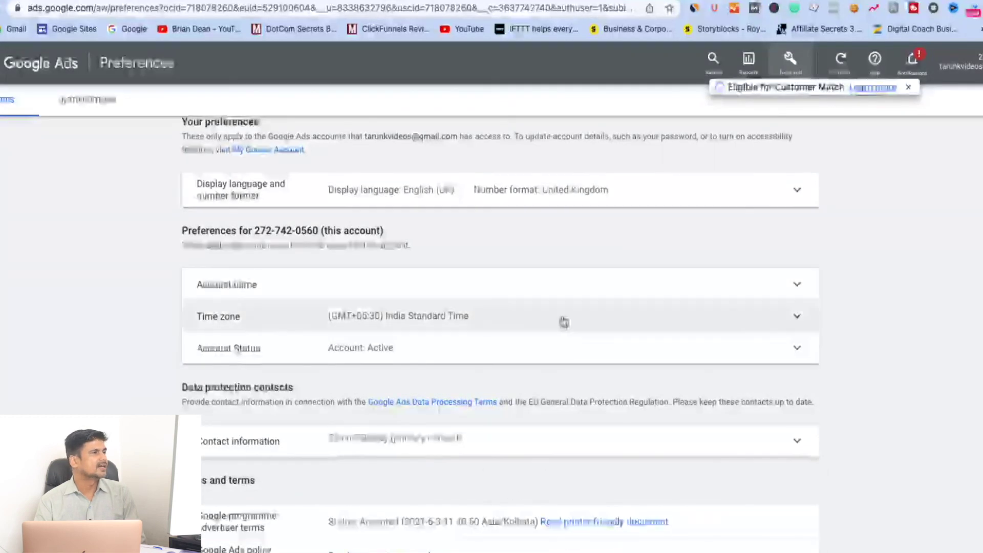
left_click(790, 59)
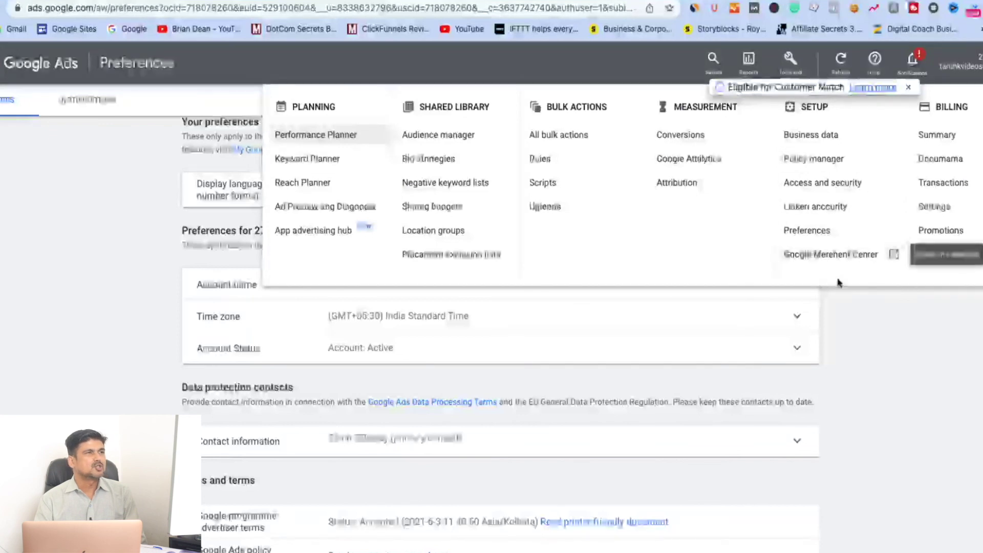
left_click(838, 259)
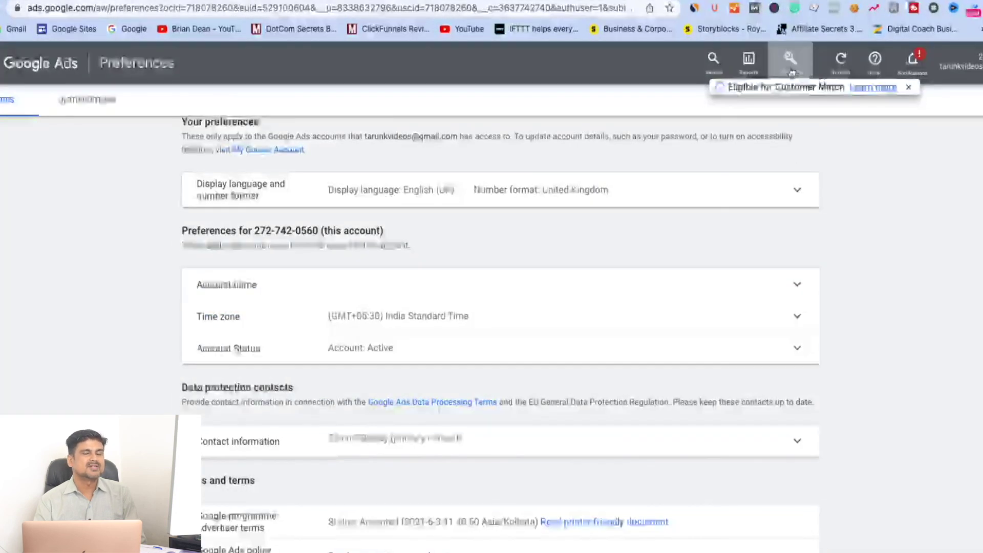
- Examine the billing Summary, including its outstanding balance, transactions, payment and settings cards
left_click(792, 64)
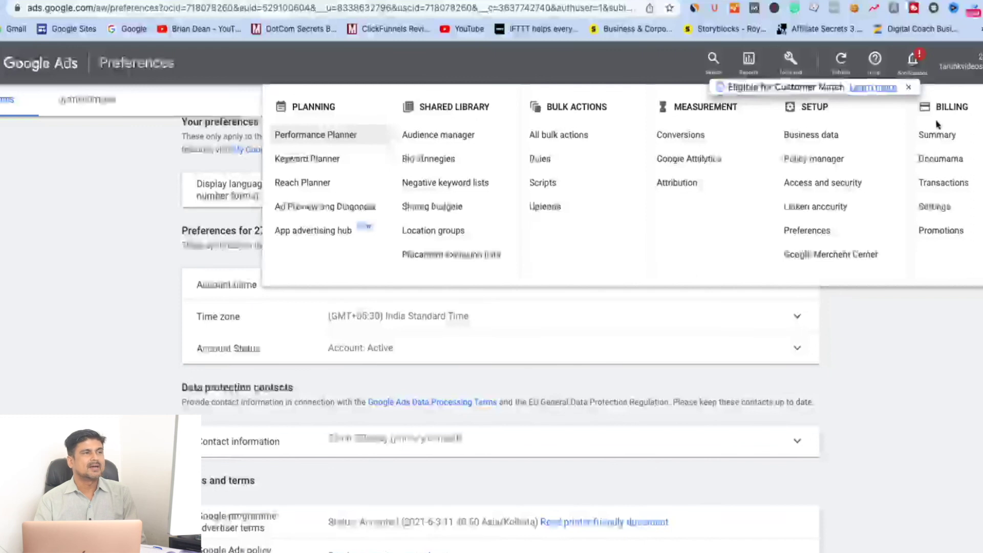
left_click(954, 140)
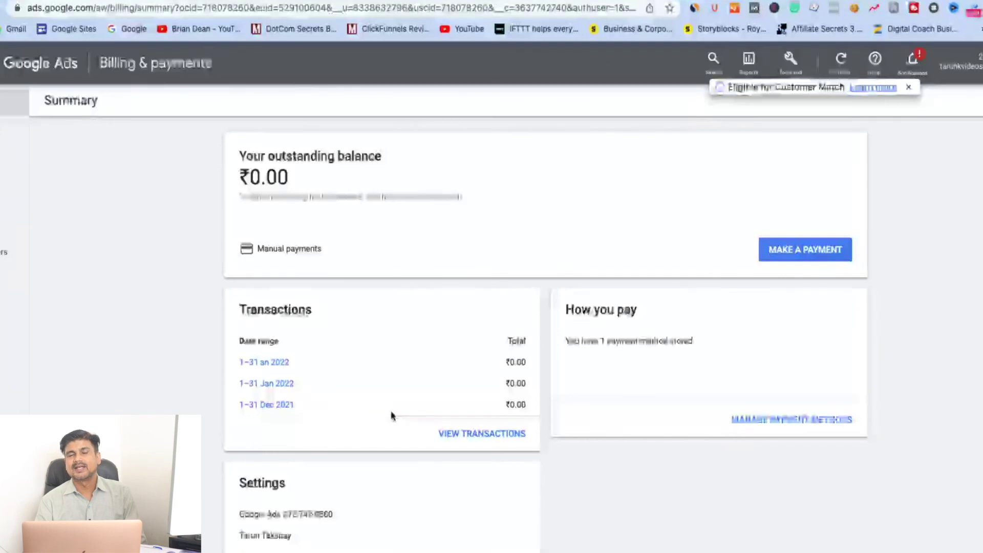
scroll(391, 417, "down", 3)
scroll(391, 415, "up", 2)
scroll(392, 416, "up", 1)
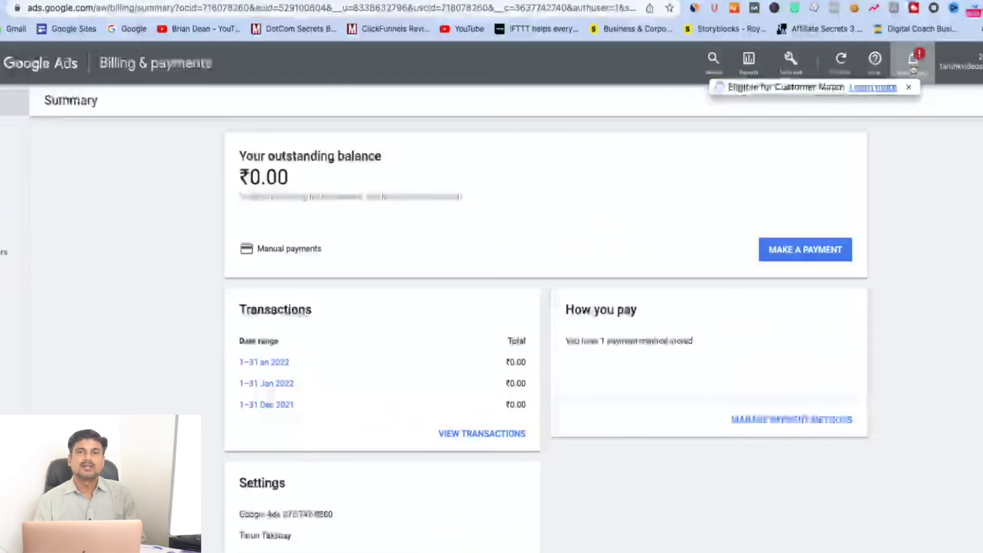
- View the Documents, Transactions, Payment methods, Settings, Billing transfers and Promotions pages of Billing & payments
left_click(791, 59)
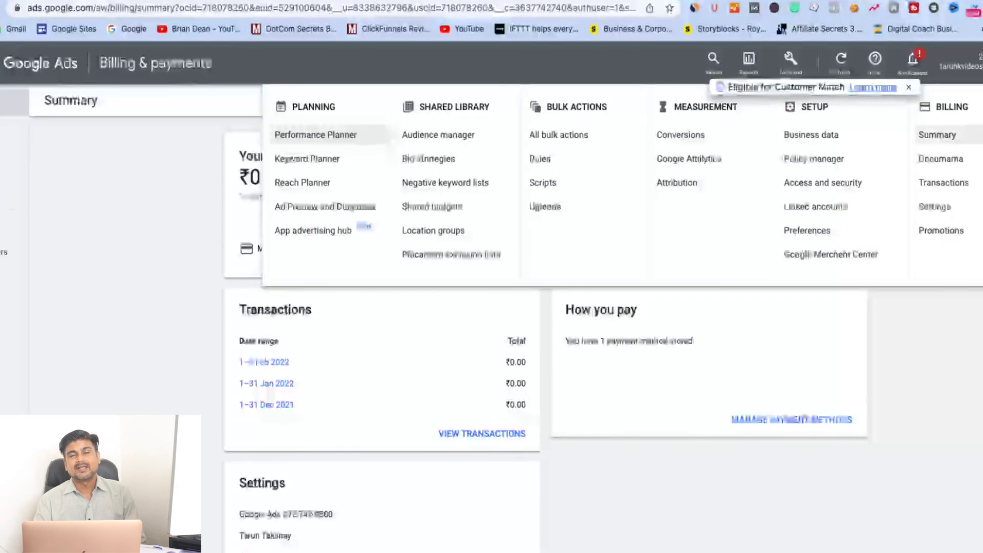
left_click(942, 159)
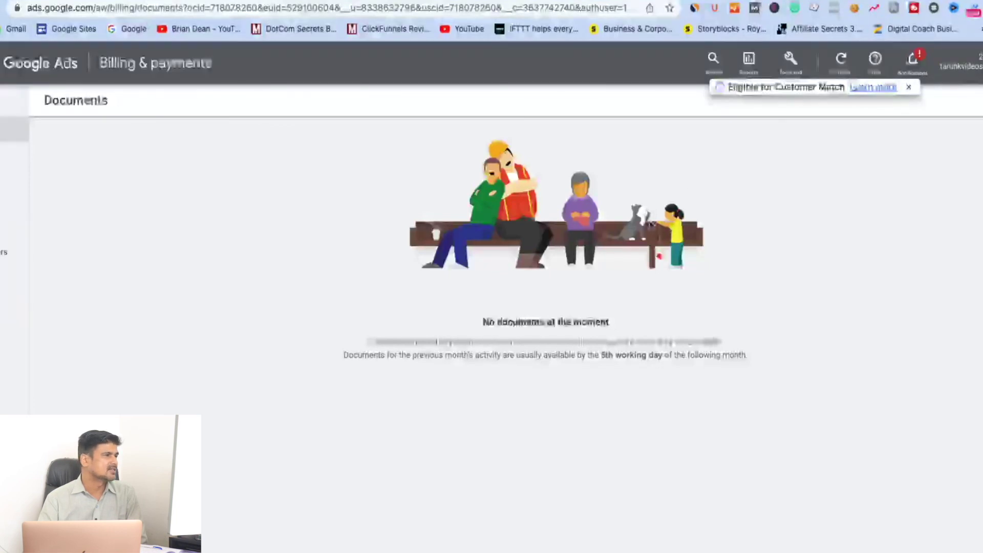
left_click(1, 162)
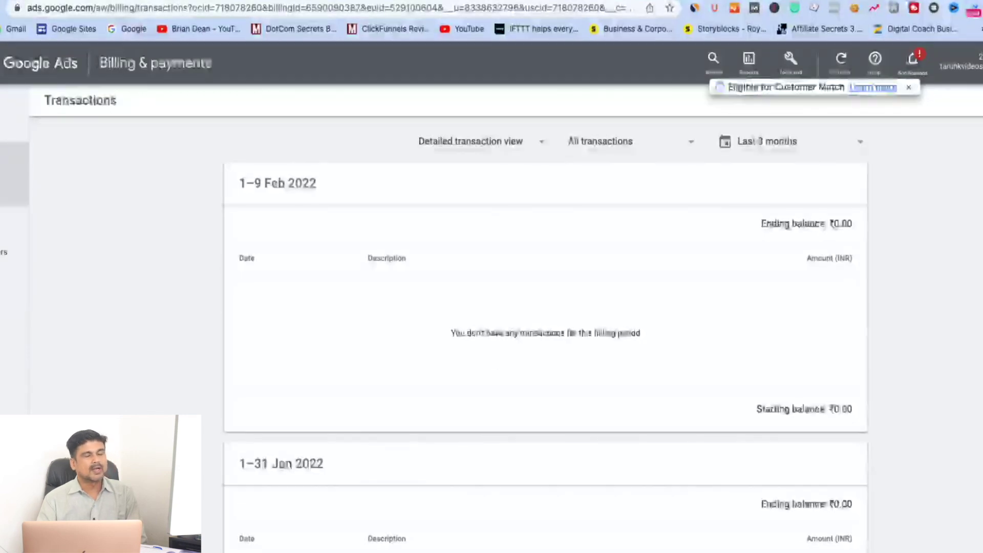
left_click(2, 190)
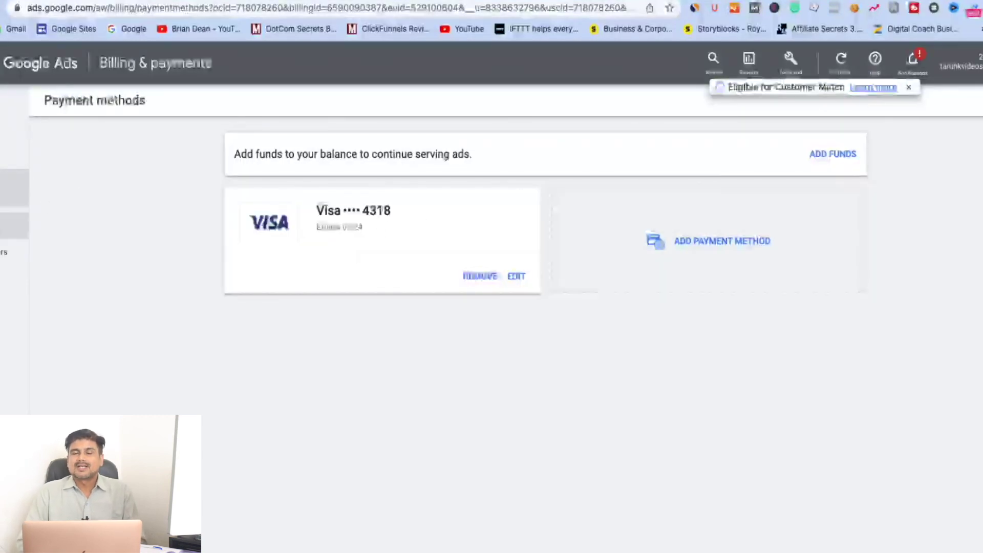
left_click(5, 225)
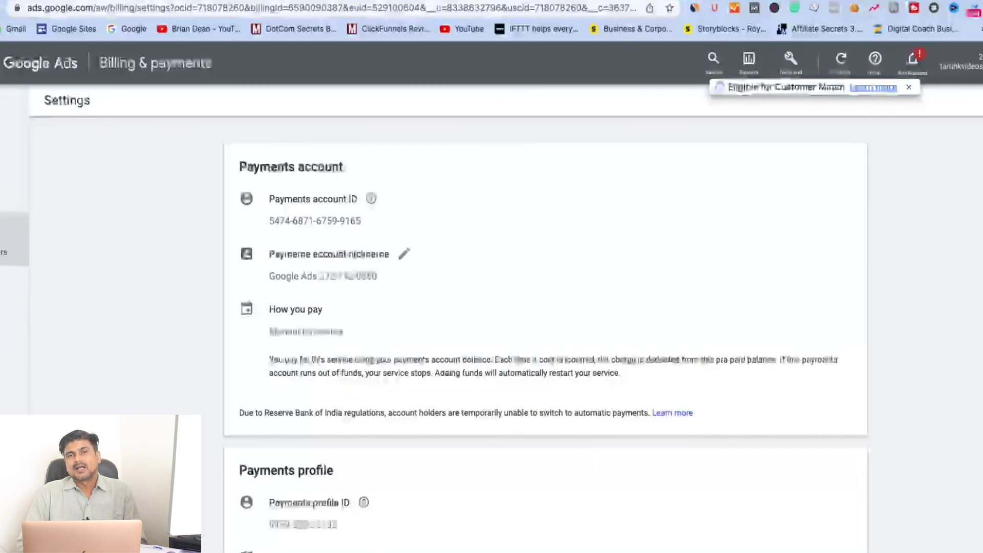
left_click(5, 252)
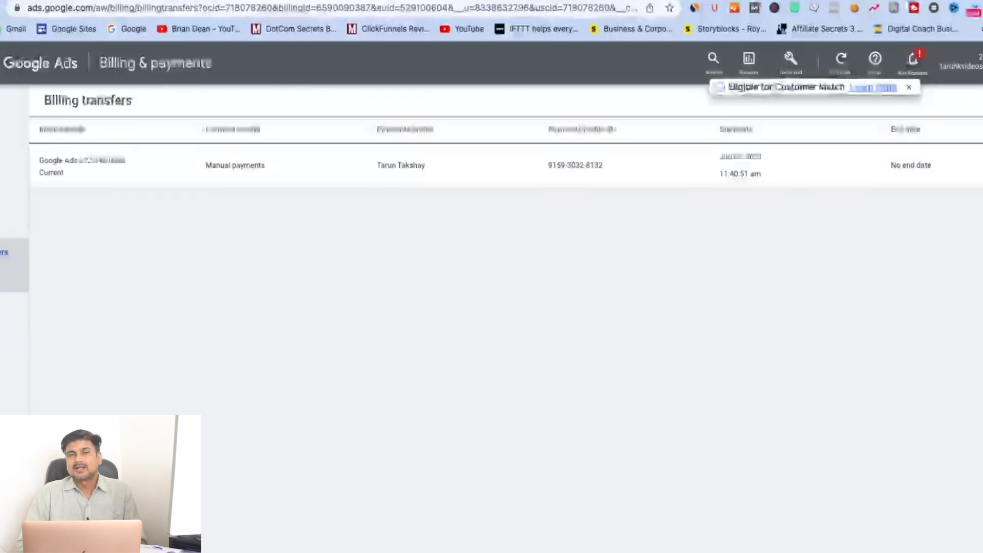
left_click(5, 278)
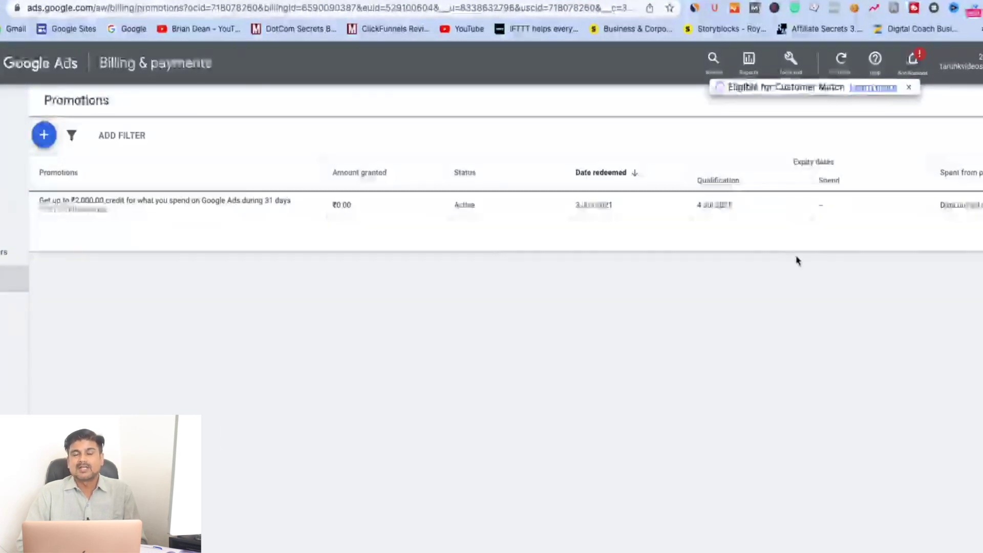